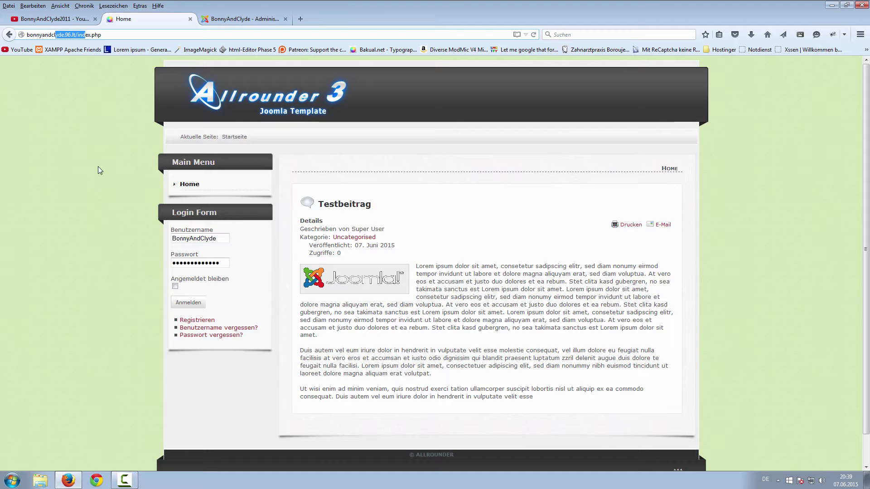
Open the overview of all menus in the Joomla administration of the site
{"action": "left_click", "coordinate": [228, 22]}
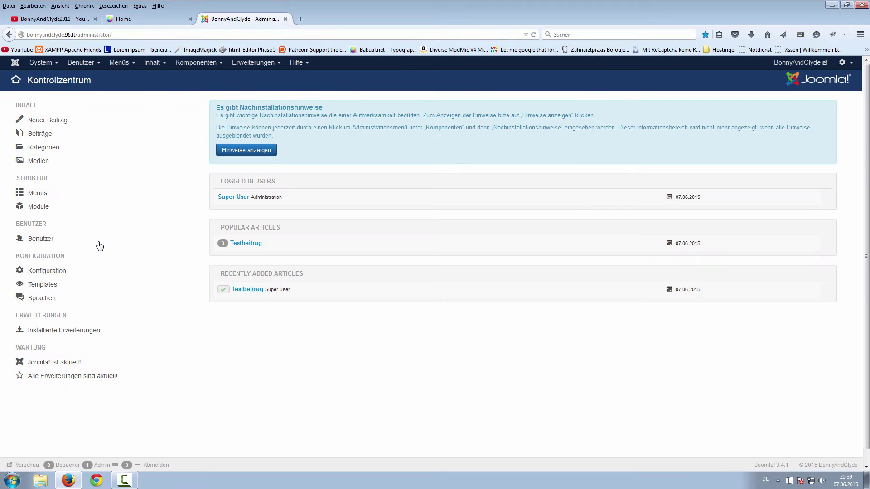
{"action": "left_click", "coordinate": [137, 18]}
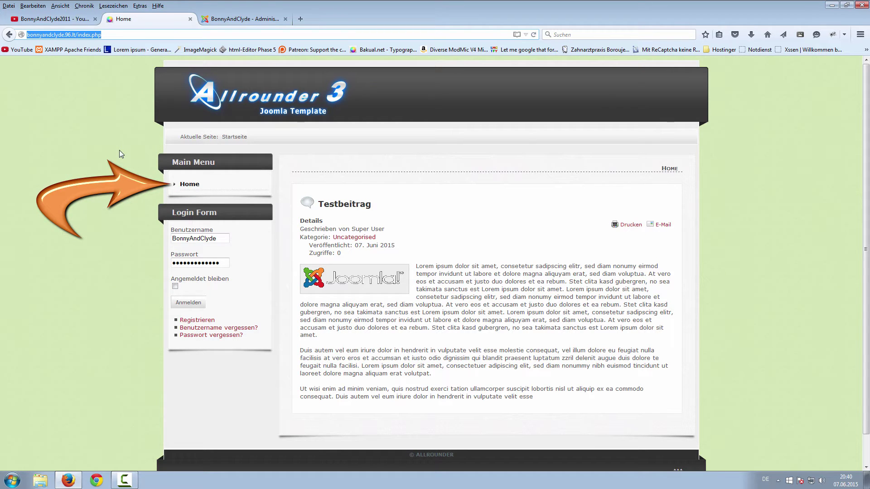
{"action": "left_click", "coordinate": [221, 23]}
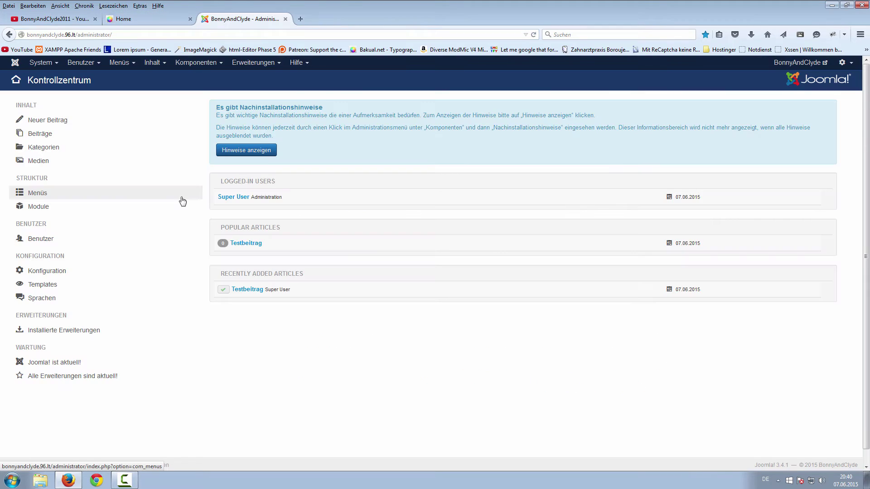
{"action": "left_click", "coordinate": [119, 63]}
{"action": "mouse_move", "coordinate": [120, 81]}
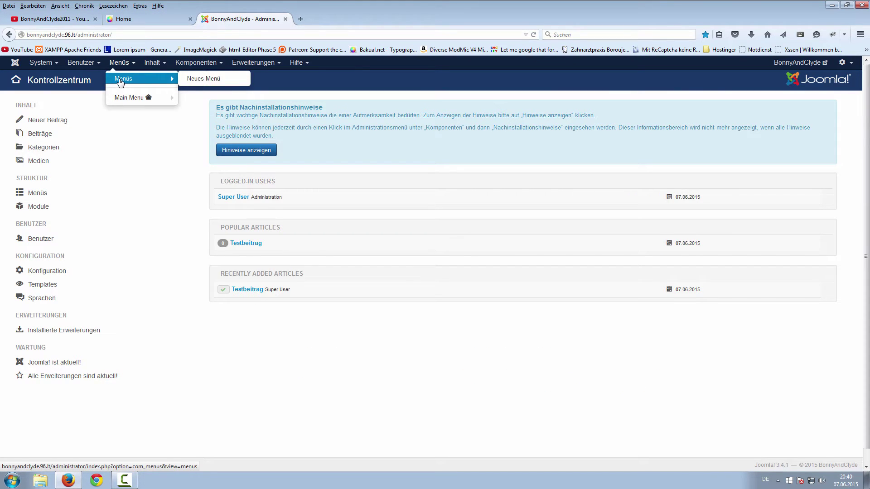
{"action": "left_click", "coordinate": [131, 80]}
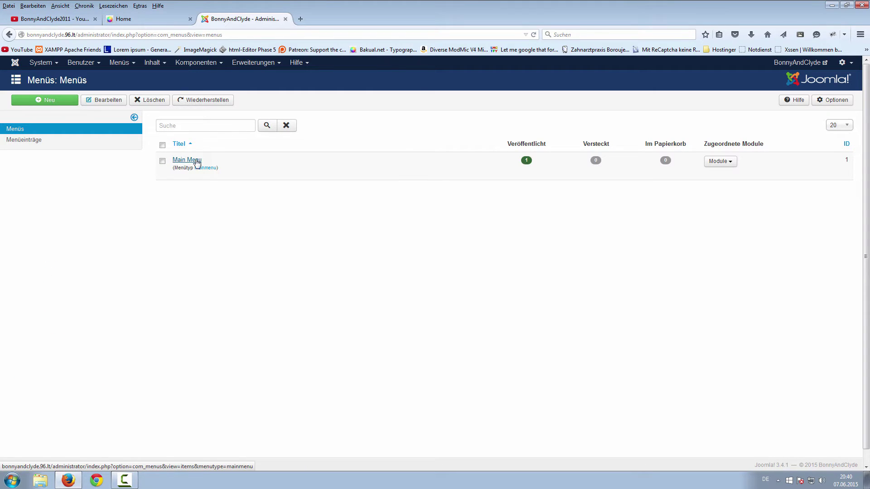
Create a new menu with the title Joom Tut and the menu type JoomTut, saving and closing it
{"action": "left_click", "coordinate": [37, 101]}
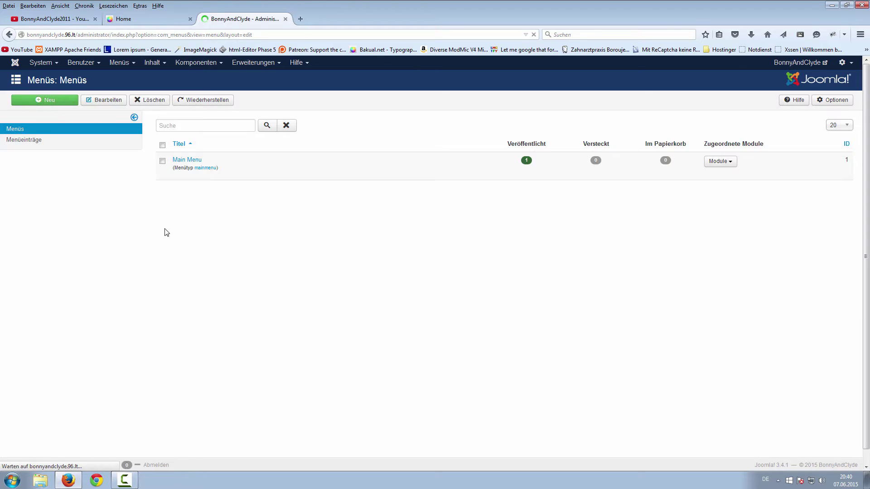
{"action": "left_click", "coordinate": [110, 156]}
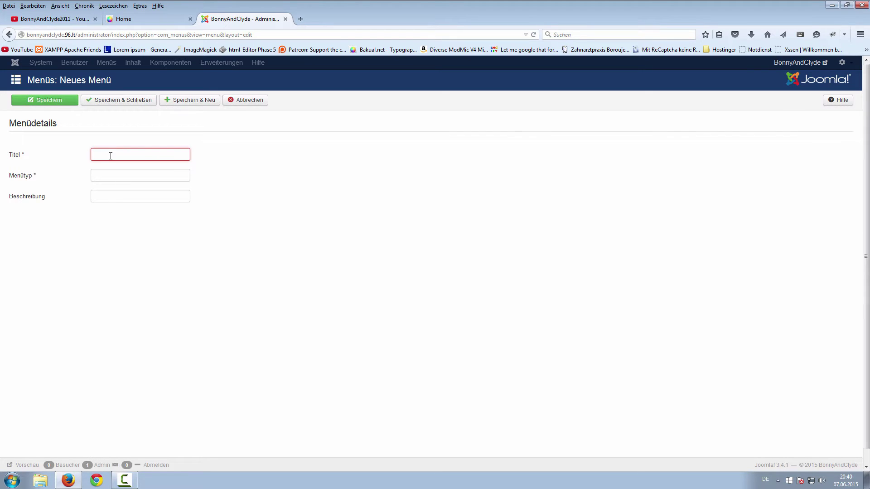
{"action": "type", "text": "Joom Tut"}
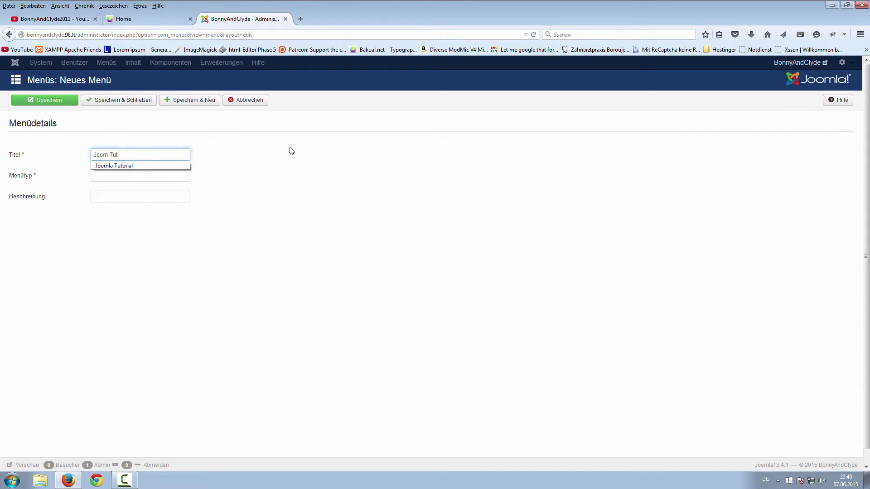
{"action": "left_click", "coordinate": [193, 201]}
{"action": "left_click", "coordinate": [95, 177]}
{"action": "type", "text": "JoomTut"}
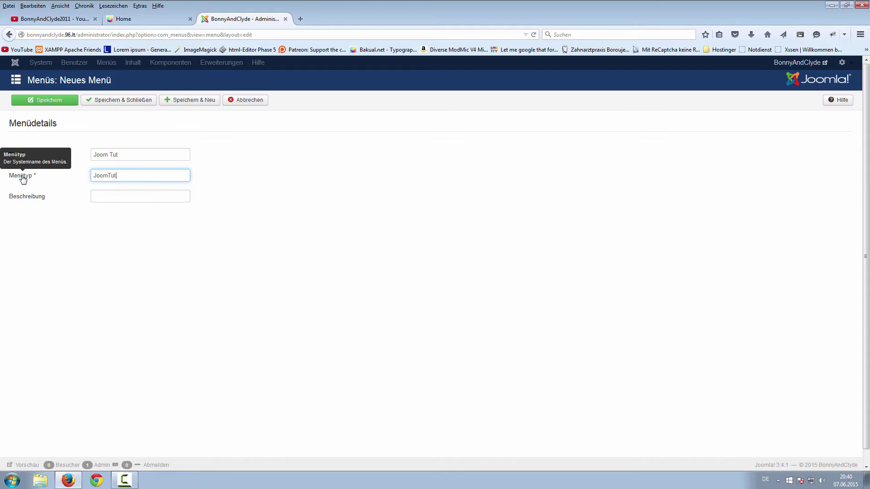
{"action": "left_click", "coordinate": [112, 102]}
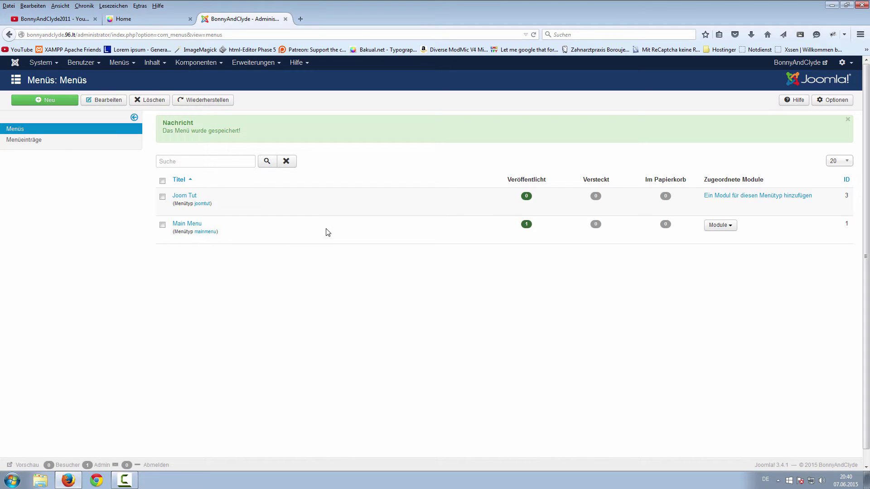
Reload the website's front page to check its menus and view which module is assigned to Main Menu
{"action": "left_click", "coordinate": [156, 19]}
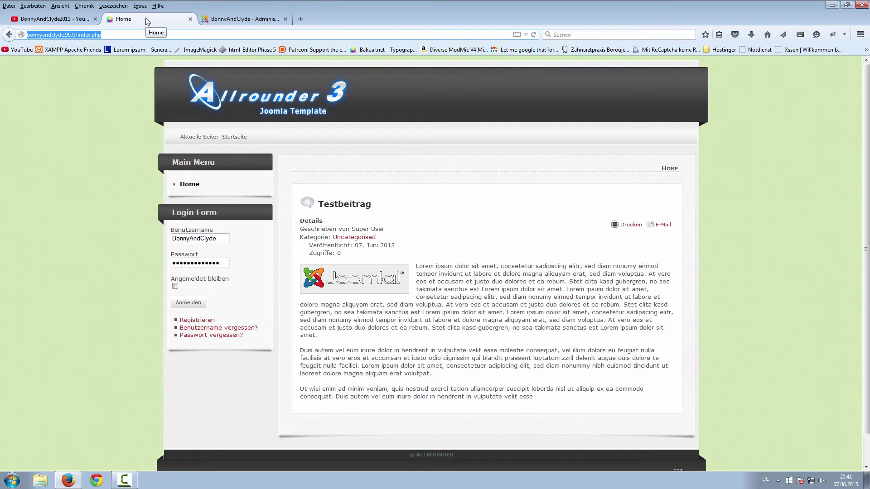
{"action": "key", "text": "F5"}
{"action": "left_click", "coordinate": [244, 19]}
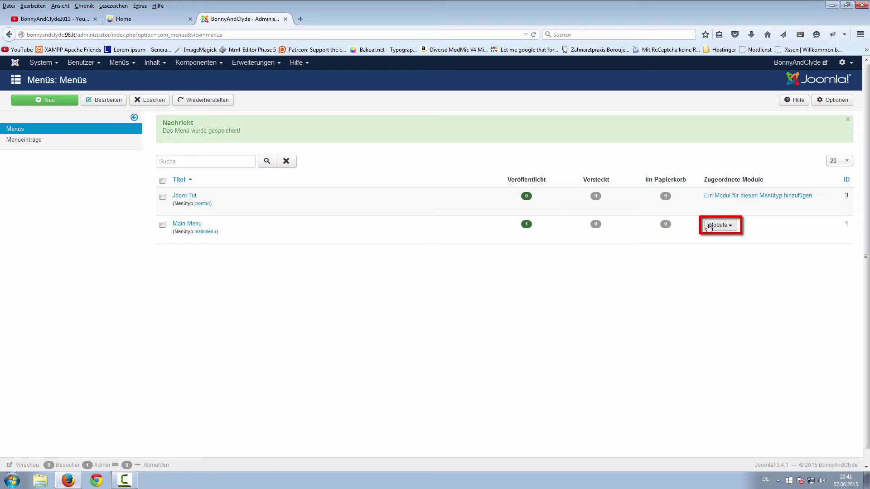
{"action": "left_click", "coordinate": [731, 228]}
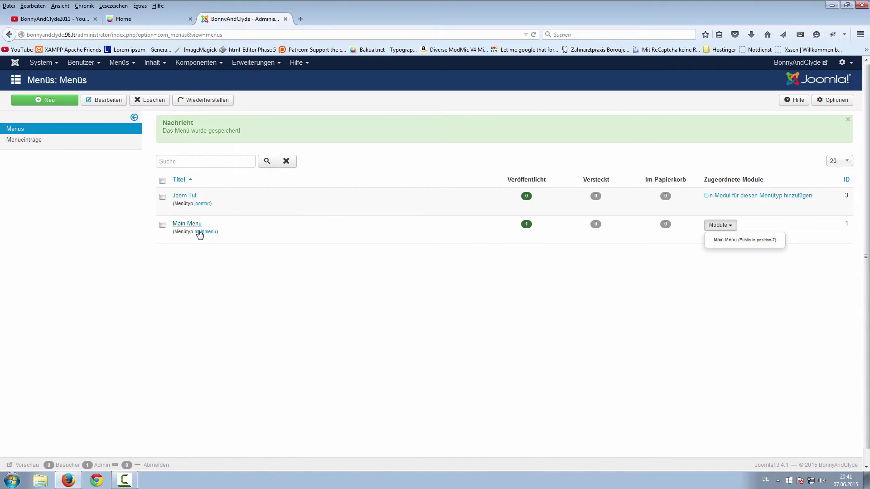
{"action": "left_click", "coordinate": [368, 326]}
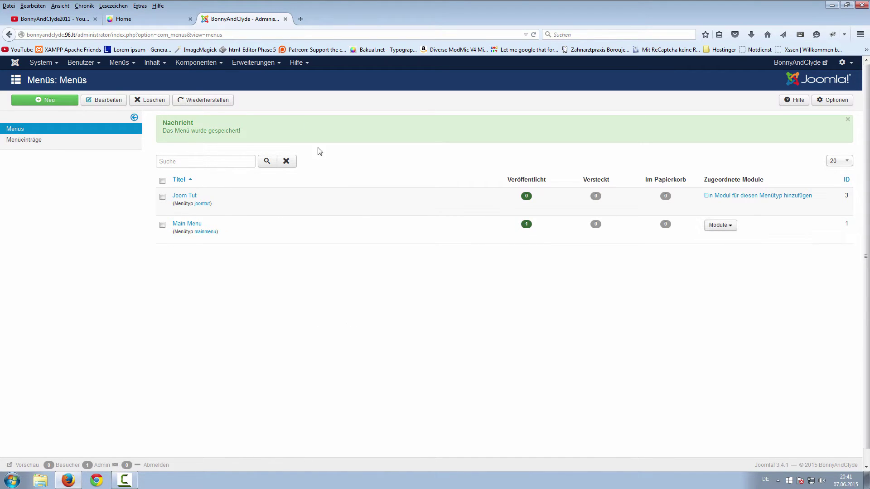
{"action": "left_click", "coordinate": [163, 23]}
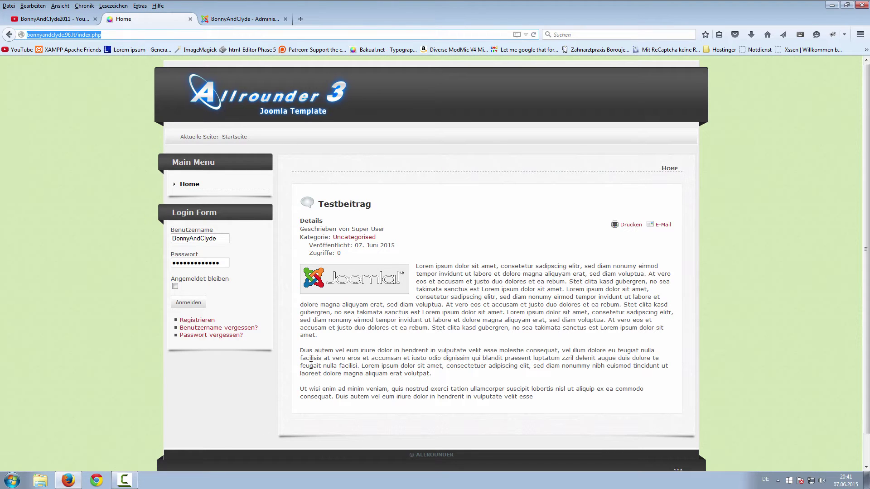
{"action": "left_click", "coordinate": [230, 20]}
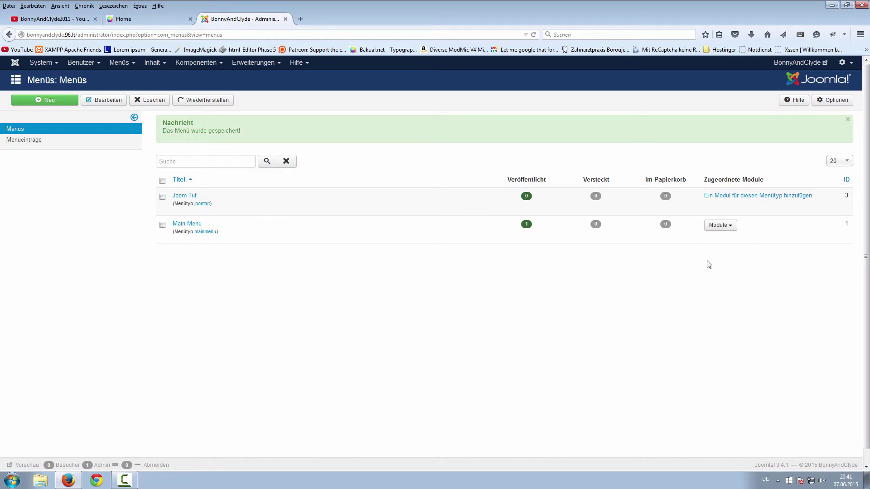
Add a navigation module for the Joom Tut menu and title it Joomla Tutorial
{"action": "left_click", "coordinate": [752, 198]}
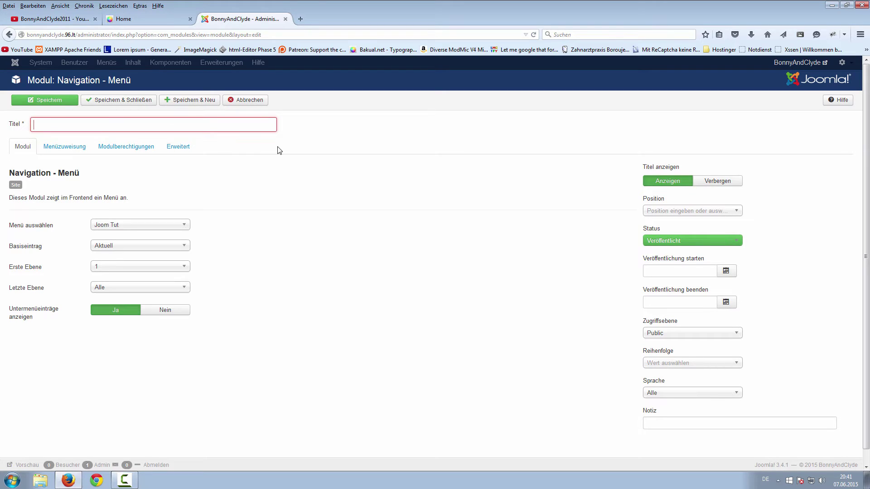
{"action": "type", "text": "J"}
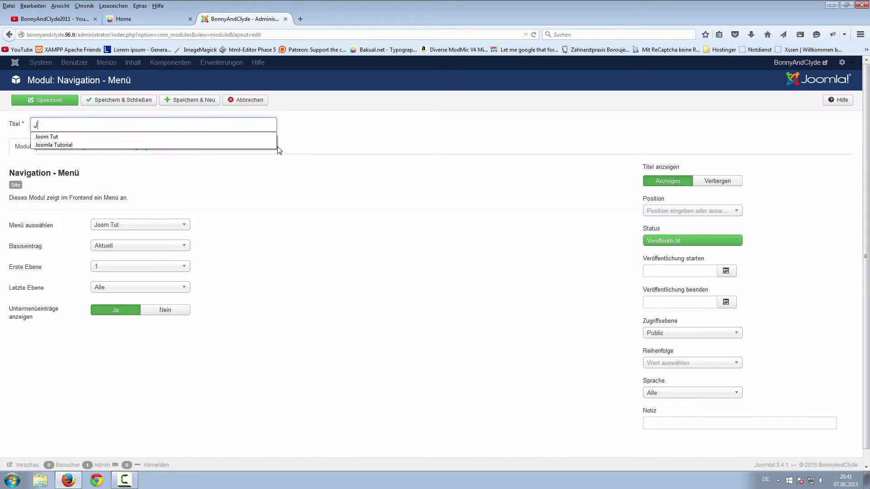
{"action": "type", "text": "oomla Tutorial"}
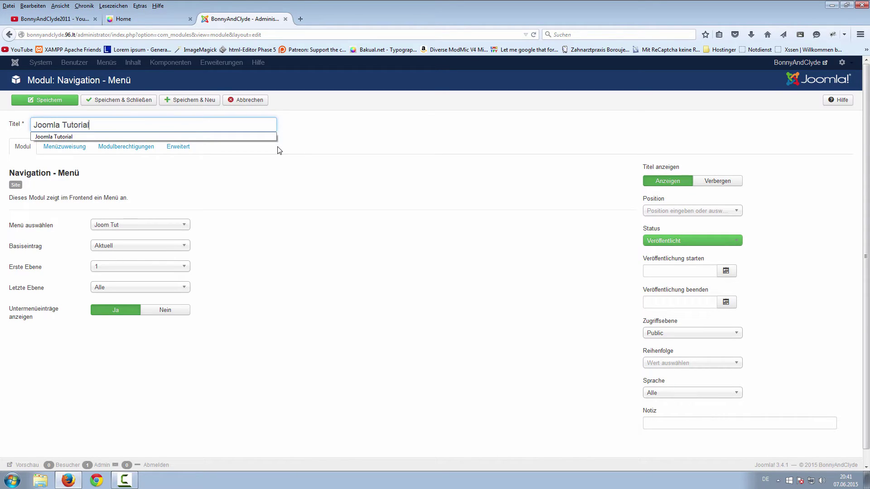
{"action": "left_click", "coordinate": [419, 209]}
Assign the module to Position 7 [position-7] of the Allrounder-3 template, then save and close it
{"action": "mouse_move", "coordinate": [653, 202]}
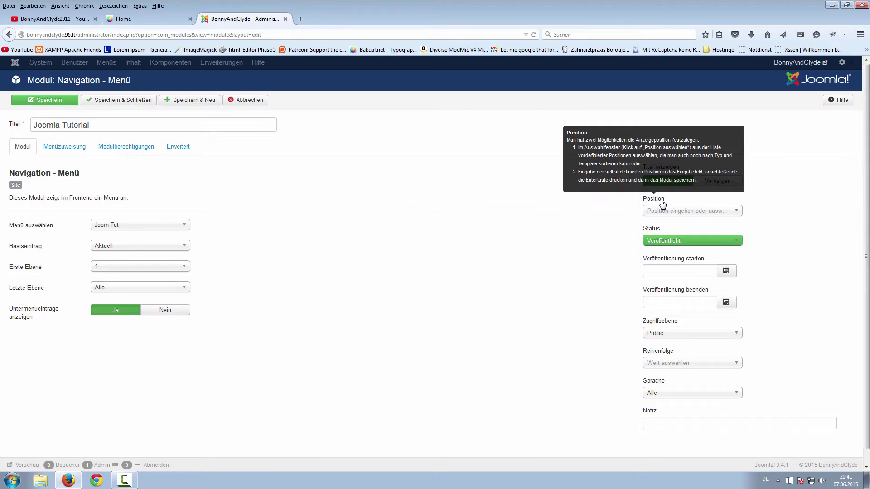
{"action": "left_click", "coordinate": [652, 213]}
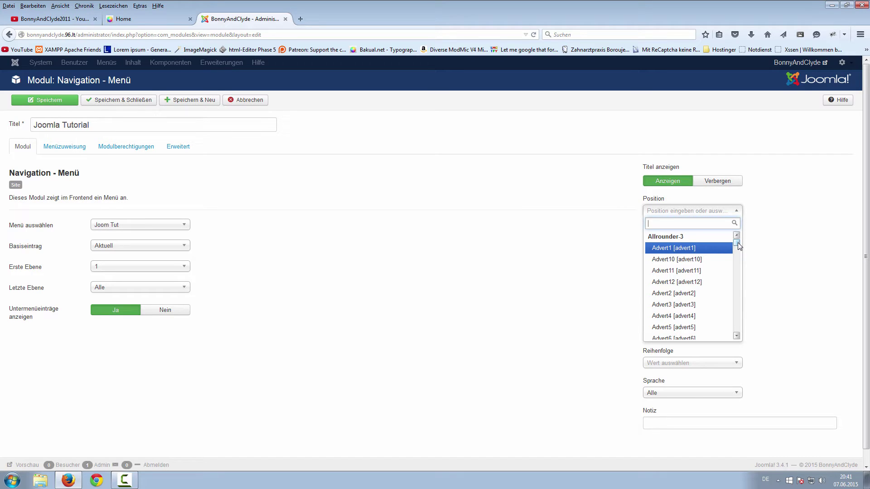
{"action": "mouse_move", "coordinate": [737, 246]}
{"action": "left_mouse_down"}
{"action": "mouse_move", "coordinate": [737, 333]}
{"action": "mouse_move", "coordinate": [740, 243]}
{"action": "left_mouse_up"}
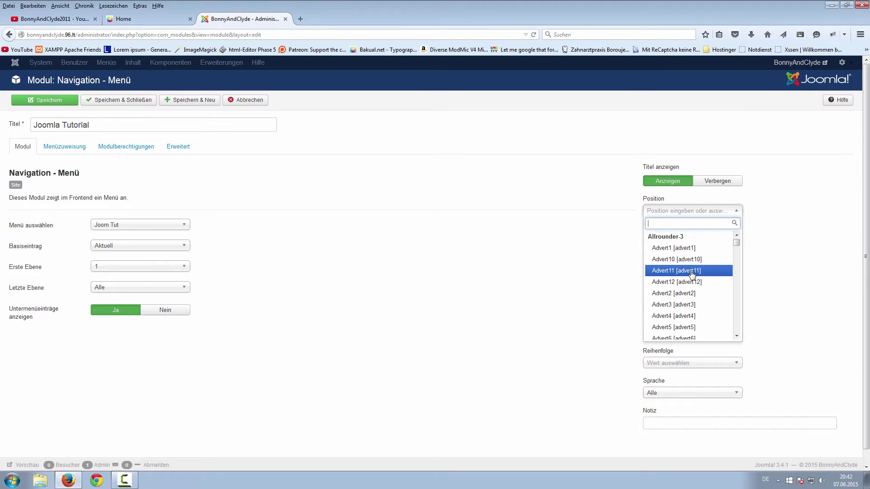
{"action": "scroll", "coordinate": [676, 292], "scroll_direction": "down", "scroll_amount": 5}
{"action": "scroll", "coordinate": [675, 290], "scroll_direction": "down", "scroll_amount": 8}
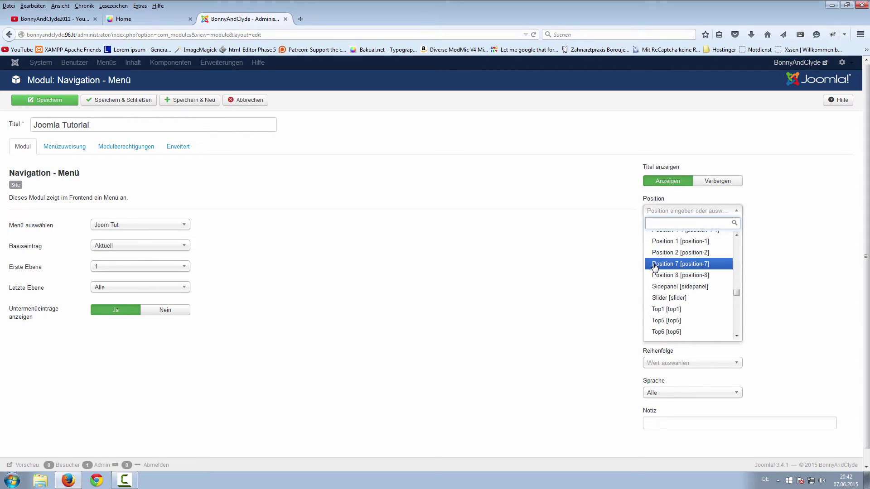
{"action": "left_click", "coordinate": [663, 264]}
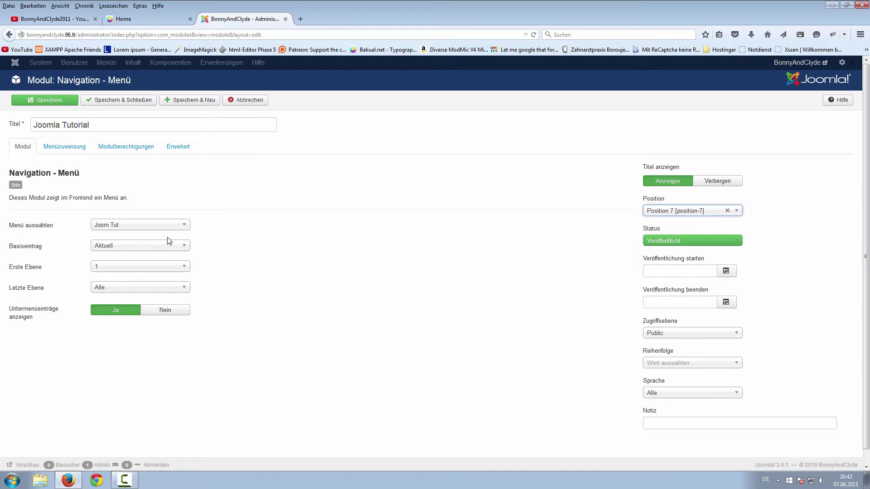
{"action": "left_click", "coordinate": [119, 100]}
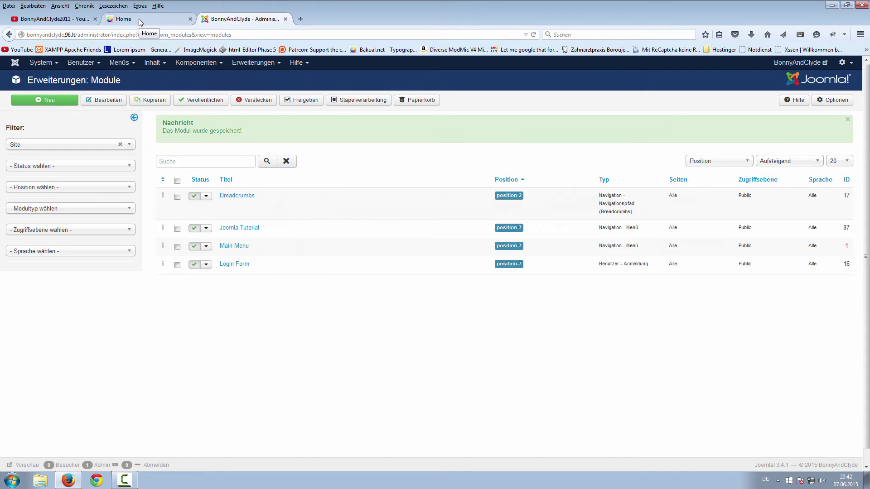
Reload the website's front page and compare the new menu block's heading with the module title in the administration
{"action": "left_click", "coordinate": [138, 18]}
{"action": "key", "text": "F5"}
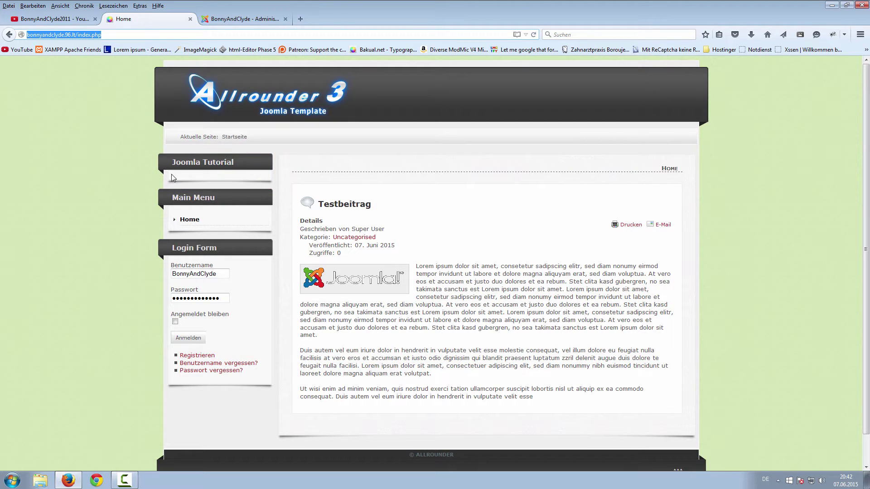
{"action": "left_click", "coordinate": [229, 19]}
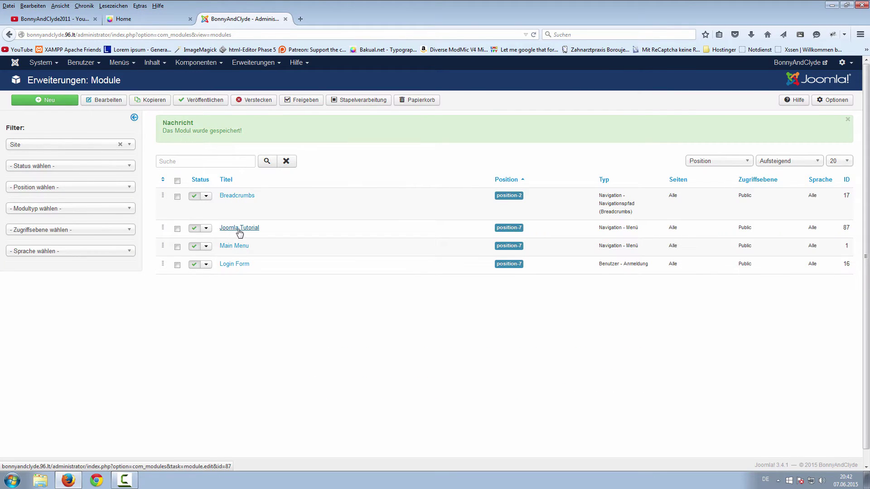
{"action": "left_click", "coordinate": [153, 19]}
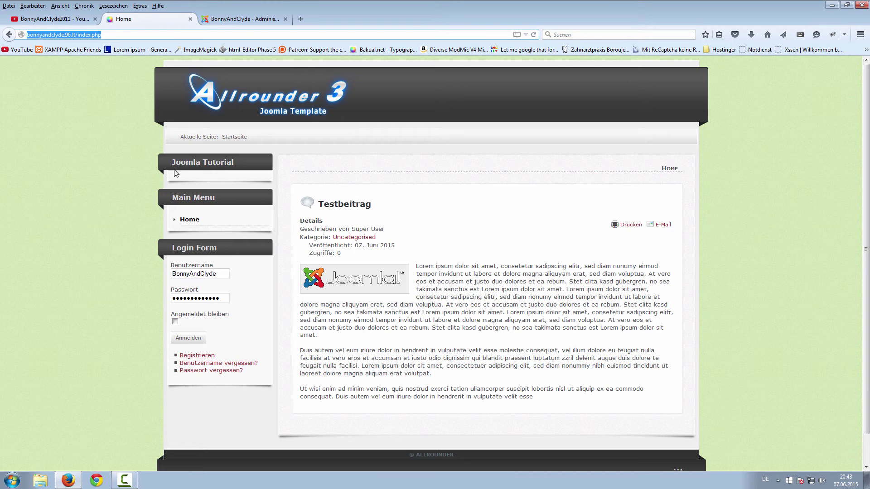
{"action": "left_click_drag", "start_coordinate": [173, 163], "coordinate": [201, 162]}
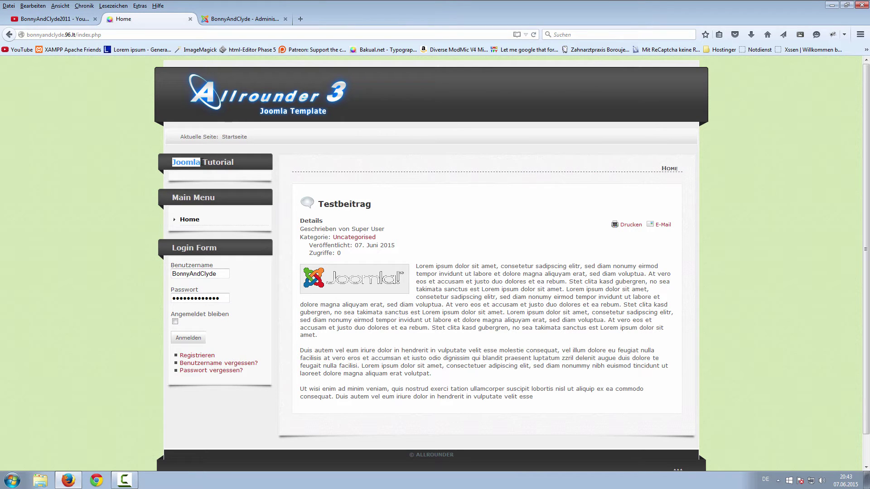
{"action": "double_click", "coordinate": [206, 163]}
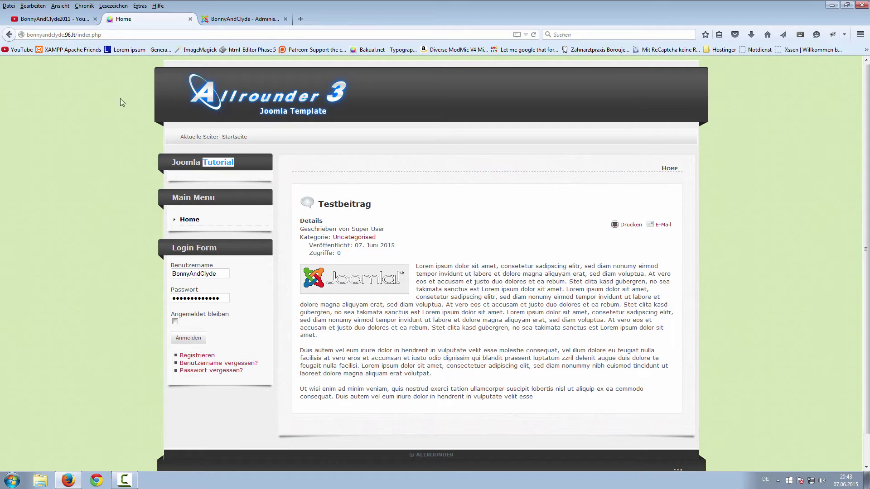
{"action": "left_click_drag", "start_coordinate": [173, 162], "coordinate": [241, 166]}
{"action": "left_click", "coordinate": [232, 21]}
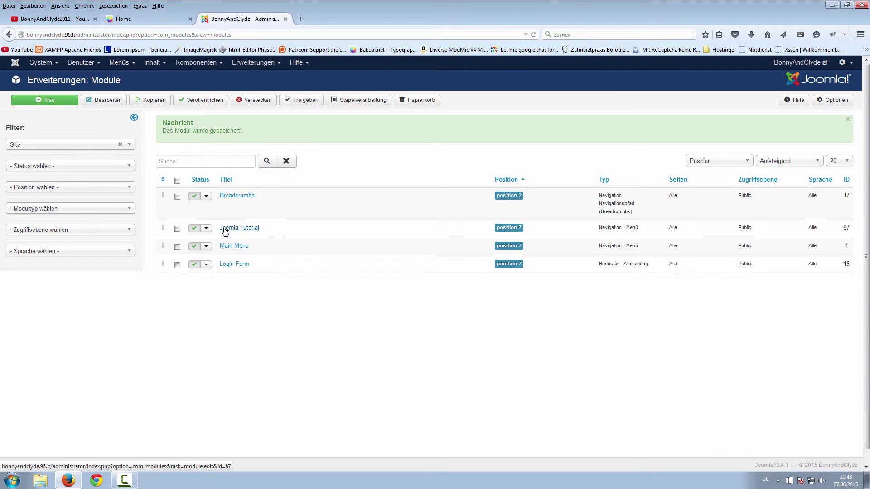
{"action": "left_click", "coordinate": [254, 62]}
{"action": "left_click", "coordinate": [197, 62]}
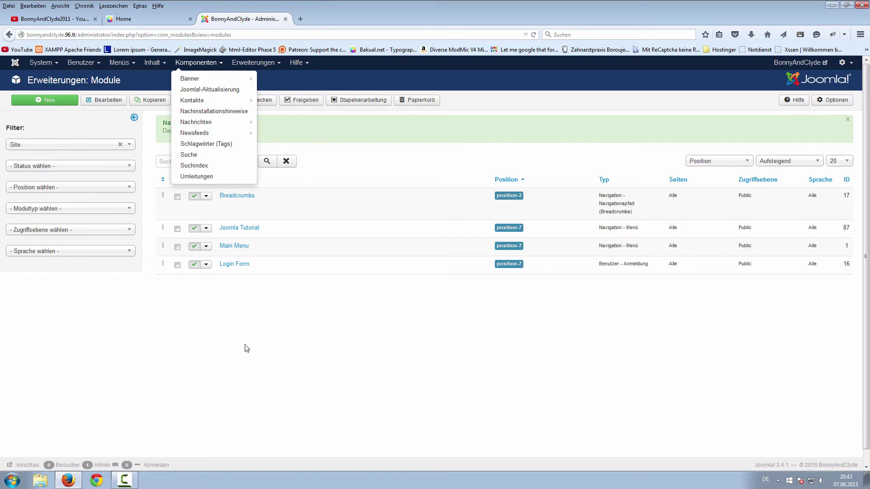
{"action": "left_click", "coordinate": [315, 384]}
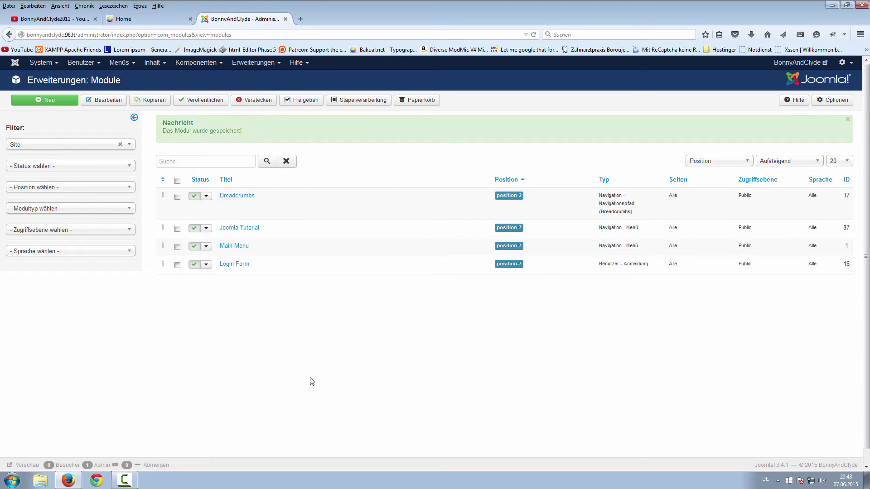
{"action": "left_click", "coordinate": [236, 63]}
{"action": "left_click", "coordinate": [250, 98]}
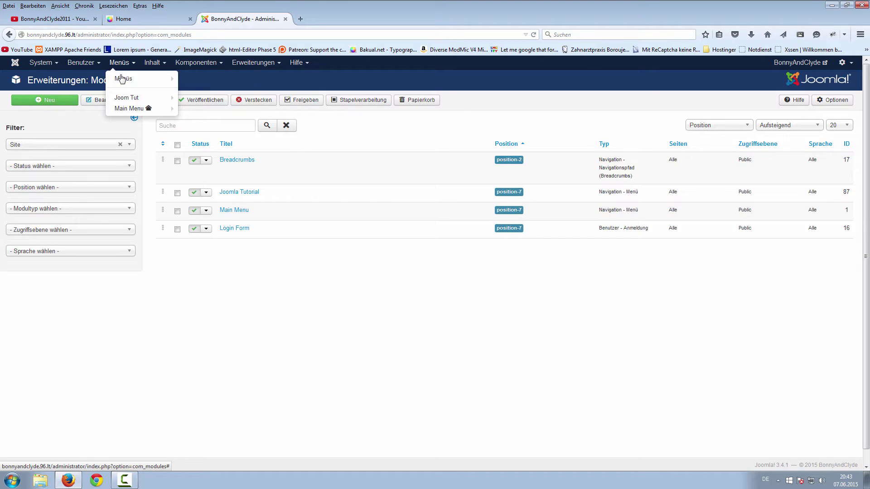
Create a new menu item in the Joom Tut menu and title it Hosterauswahl
{"action": "mouse_move", "coordinate": [121, 80]}
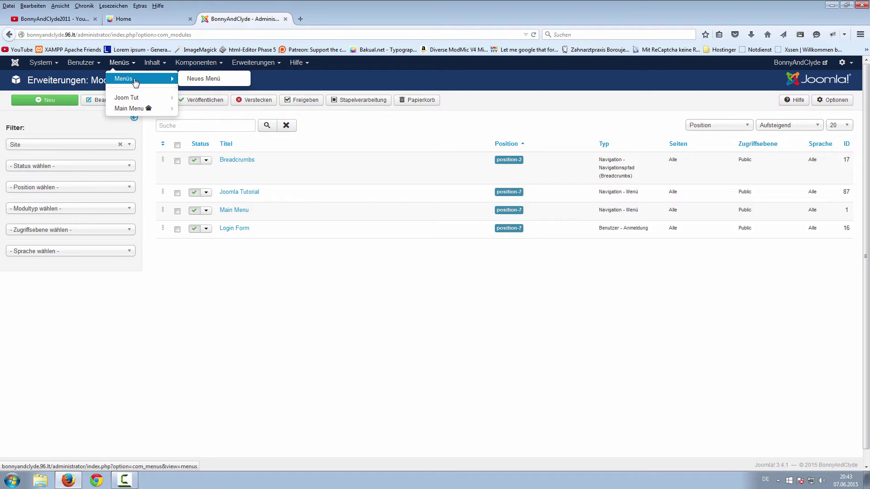
{"action": "mouse_move", "coordinate": [127, 98]}
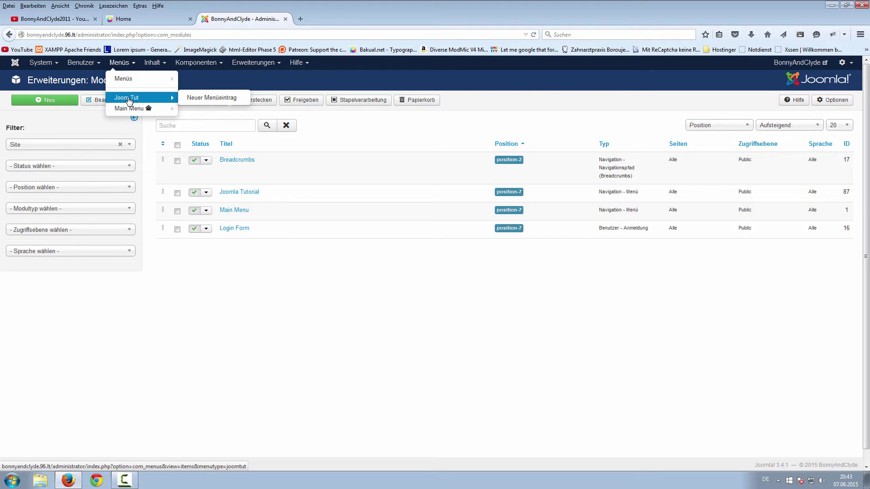
{"action": "left_click", "coordinate": [128, 99]}
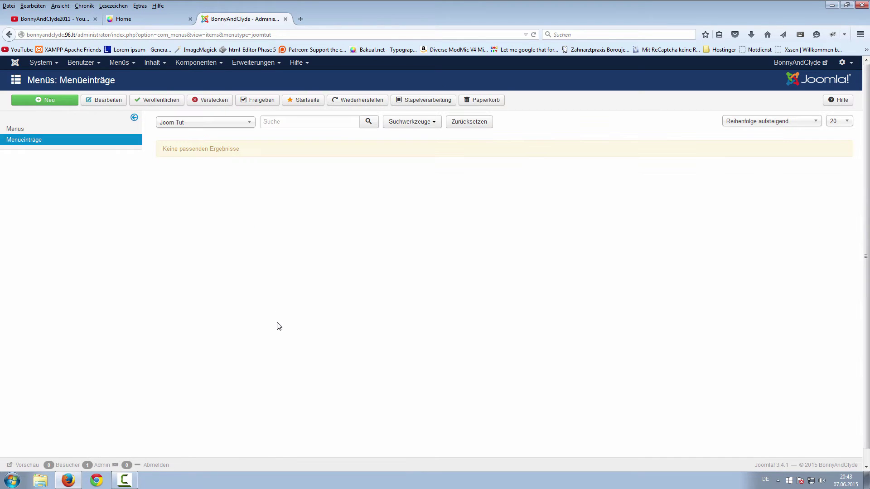
{"action": "left_click", "coordinate": [52, 102]}
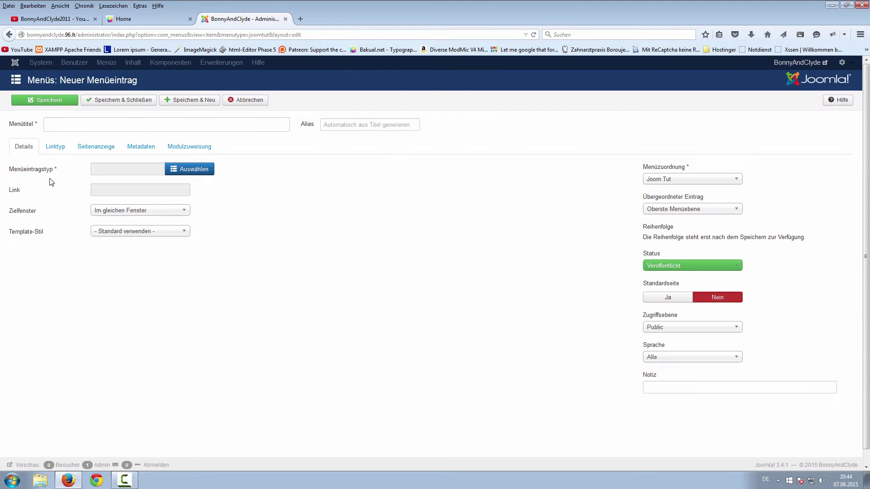
{"action": "left_click", "coordinate": [60, 125]}
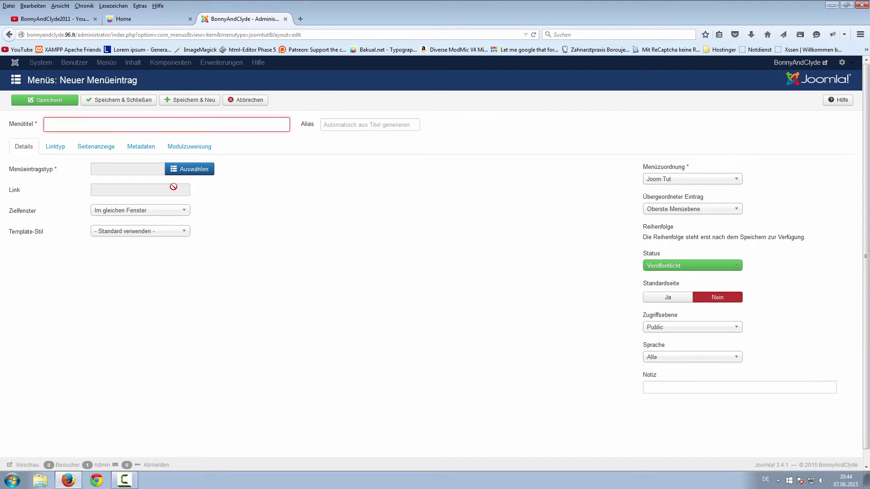
{"action": "type", "text": "Hoster ausw"}
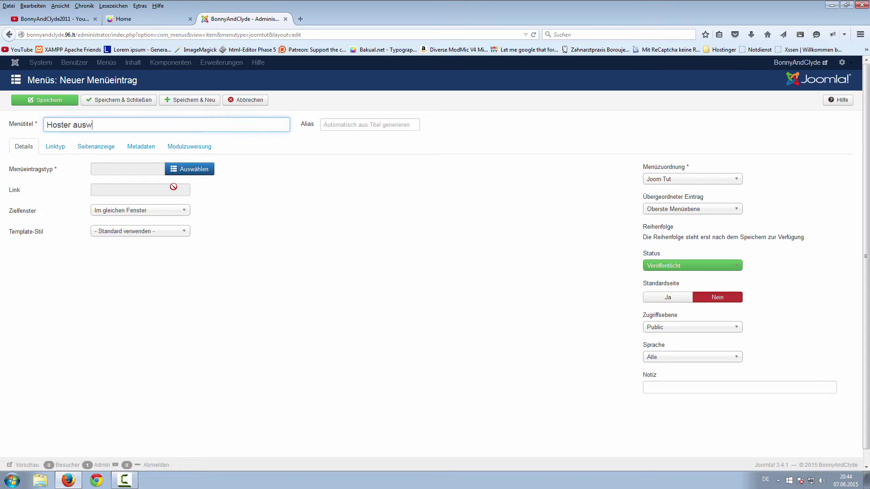
{"action": "type", "text": "ahl"}
{"action": "key", "text": "ctrl+Left"}
{"action": "key", "text": "BackSpace"}
{"action": "double_click", "coordinate": [287, 190]}
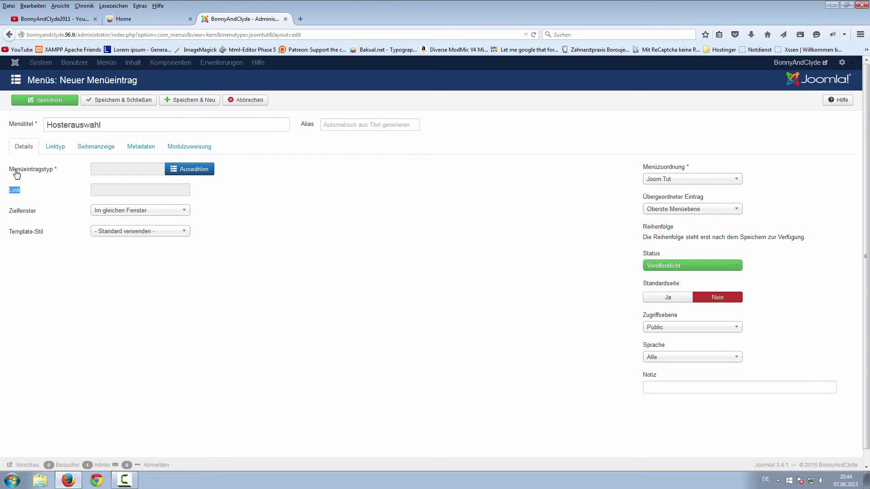
Examine the available menu item types in each category, from Beiträge and Benutzer through Systemlinks and Wrapper
{"action": "left_click", "coordinate": [200, 171]}
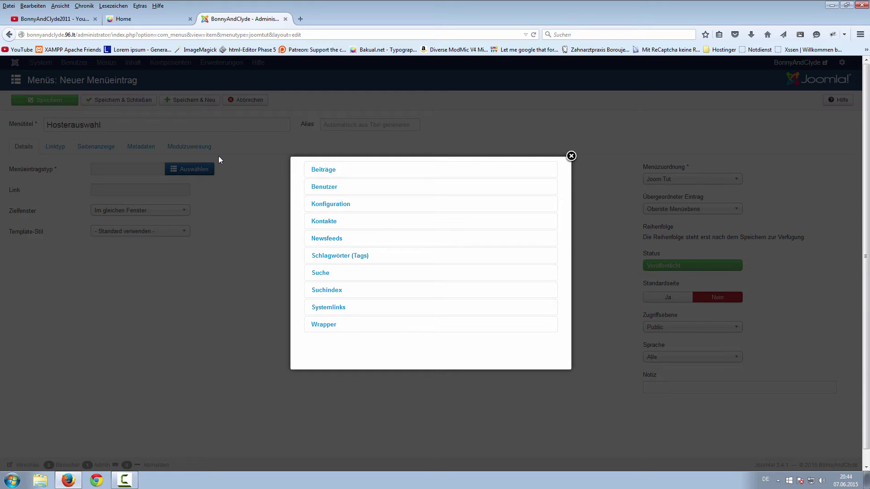
{"action": "left_click", "coordinate": [318, 174]}
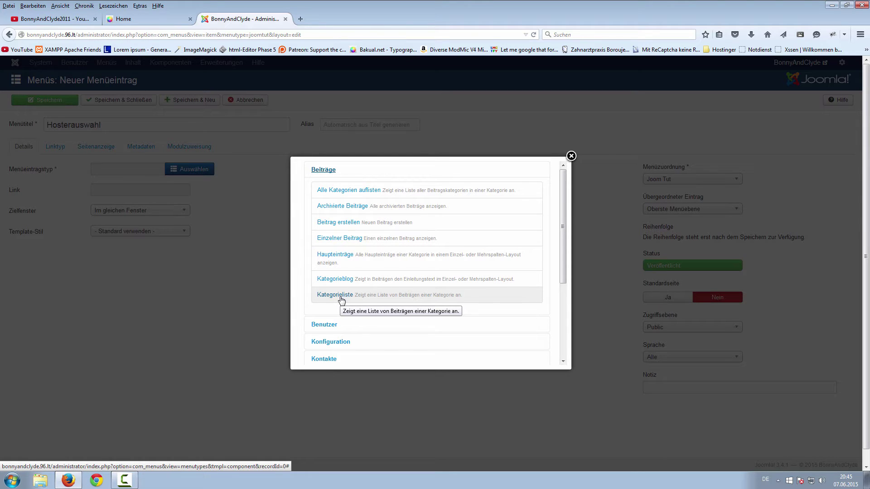
{"action": "left_click", "coordinate": [323, 171]}
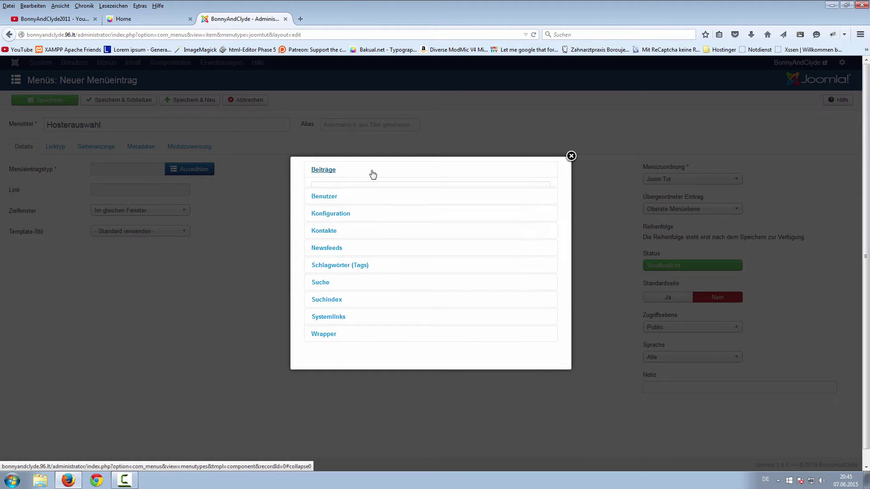
{"action": "left_click", "coordinate": [325, 191]}
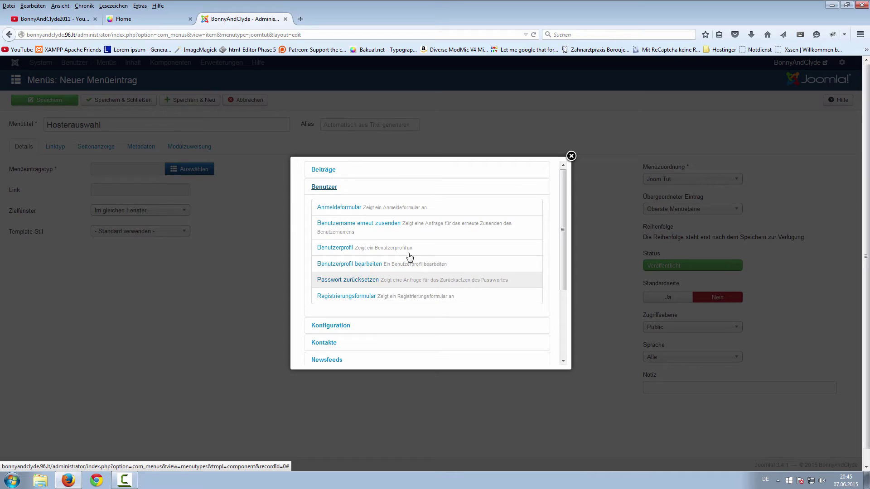
{"action": "left_click", "coordinate": [325, 187]}
{"action": "left_click", "coordinate": [333, 205]}
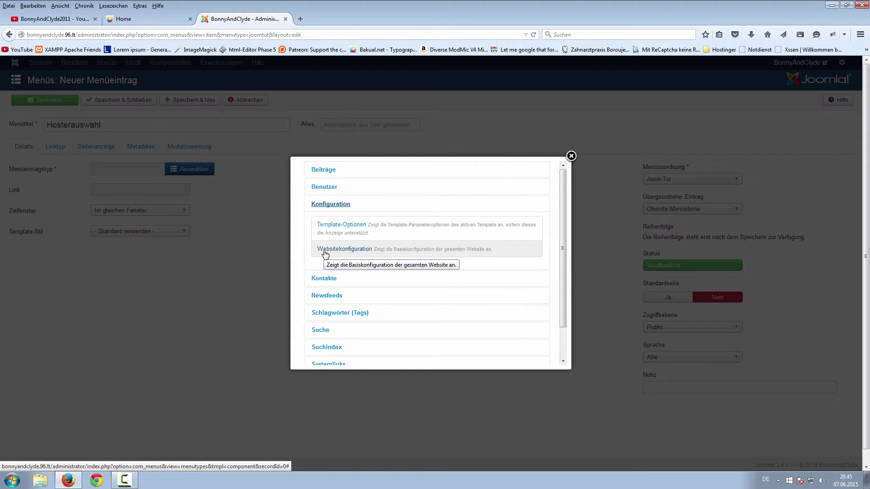
{"action": "left_click", "coordinate": [326, 278]}
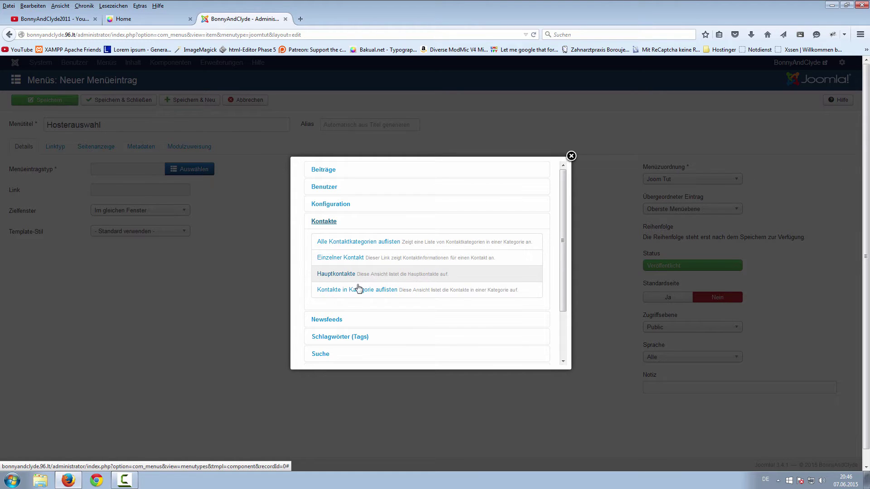
{"action": "scroll", "coordinate": [397, 290], "scroll_direction": "down", "scroll_amount": 1}
{"action": "left_click", "coordinate": [335, 280]}
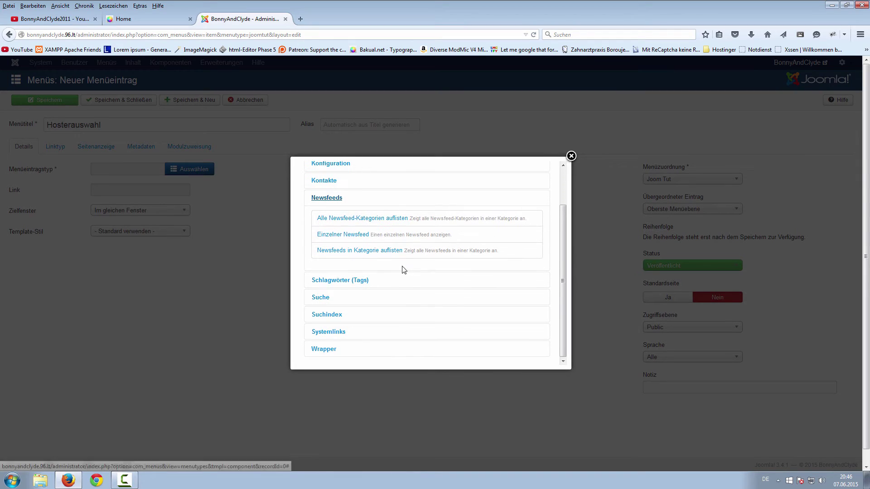
{"action": "left_click", "coordinate": [325, 285]}
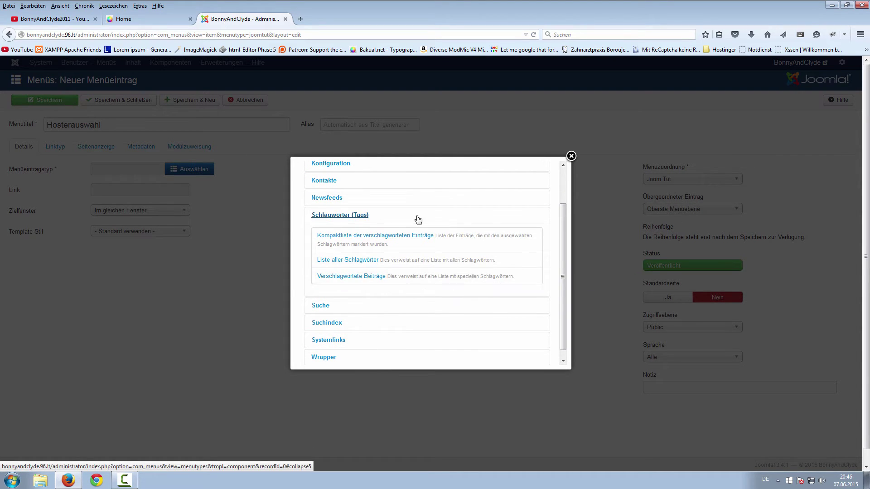
{"action": "left_click", "coordinate": [336, 217]}
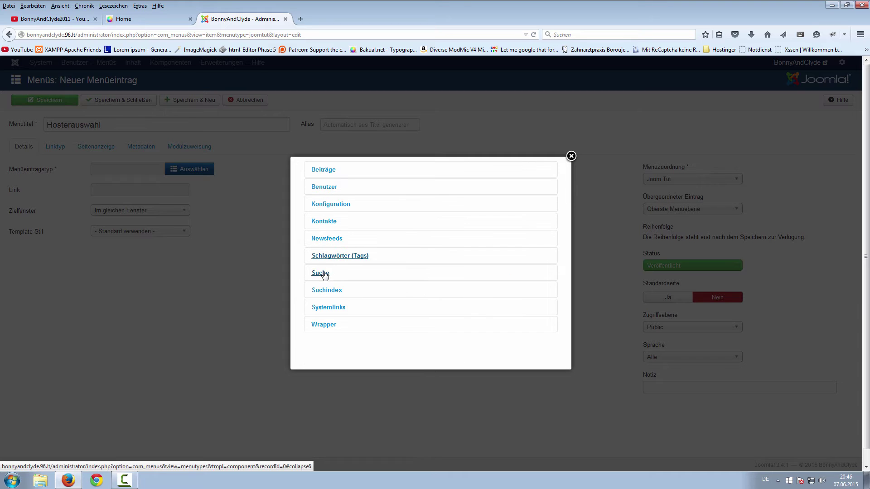
{"action": "left_click", "coordinate": [322, 273]}
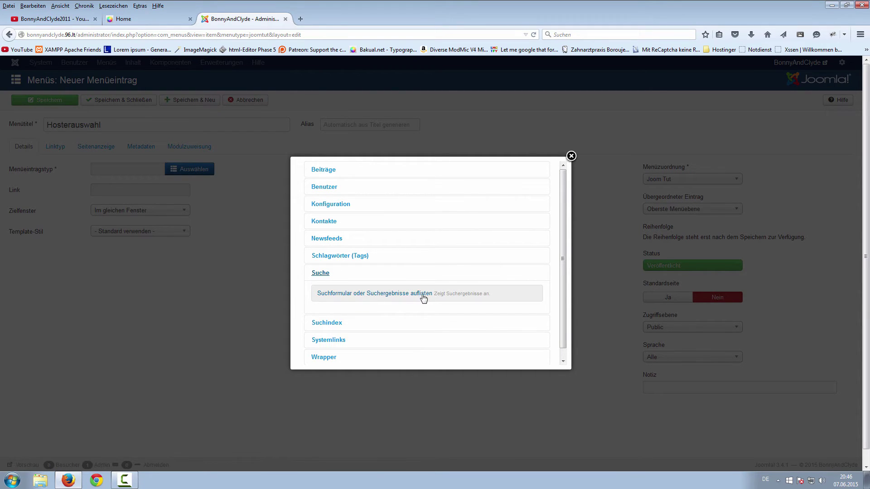
{"action": "left_click", "coordinate": [331, 323]}
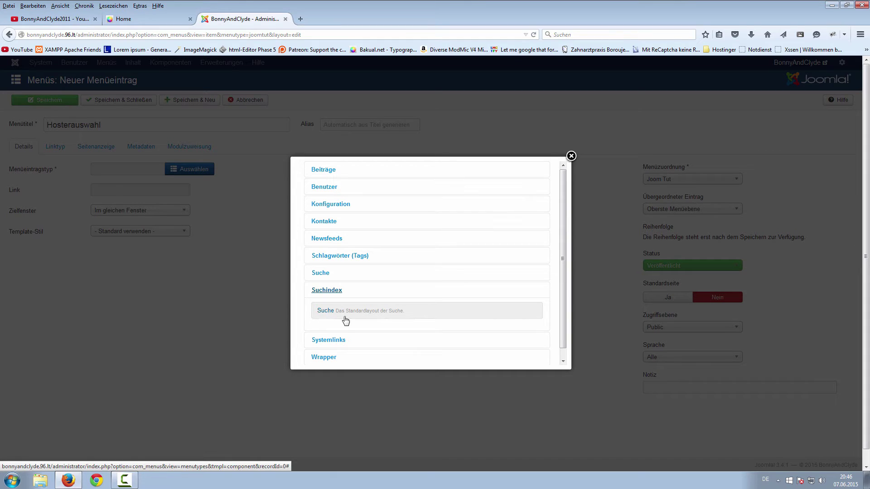
{"action": "left_click", "coordinate": [333, 345]}
{"action": "scroll", "coordinate": [466, 255], "scroll_direction": "down", "scroll_amount": 3}
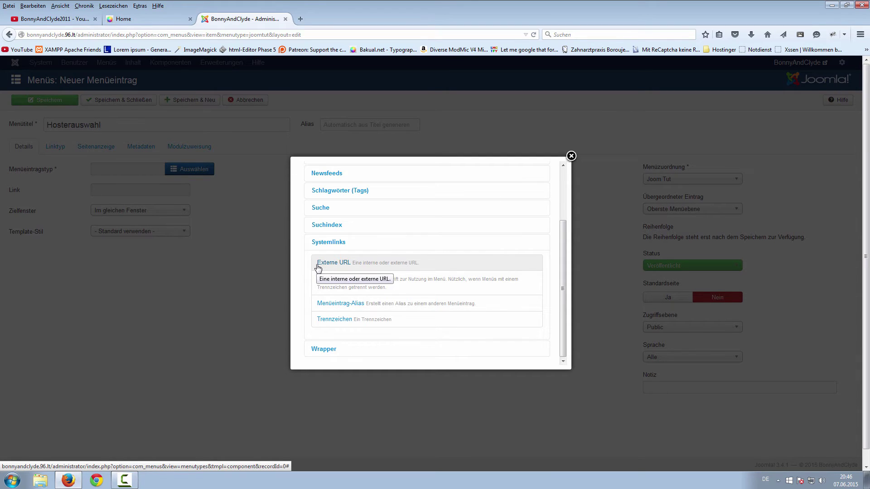
{"action": "left_click", "coordinate": [323, 349]}
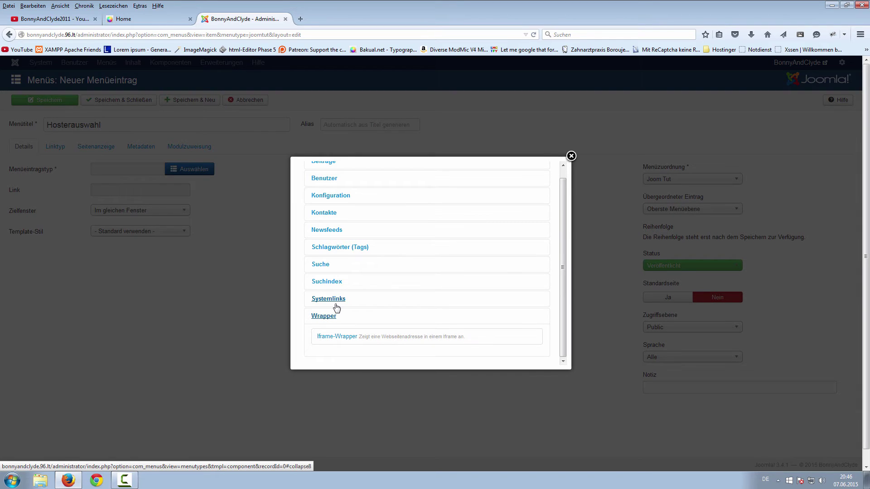
{"action": "scroll", "coordinate": [335, 312], "scroll_direction": "up", "scroll_amount": 1}
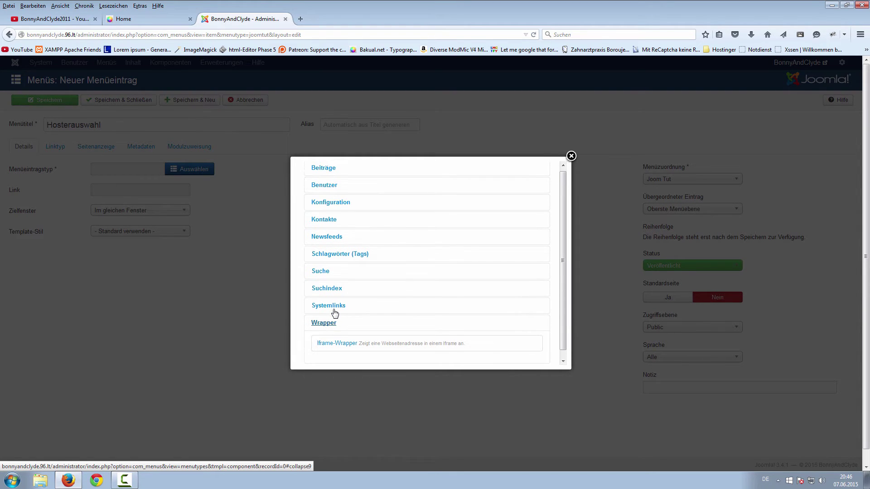
Set the menu item type to Einzelner Beitrag and select the article Testbeitrag
{"action": "left_click", "coordinate": [321, 174]}
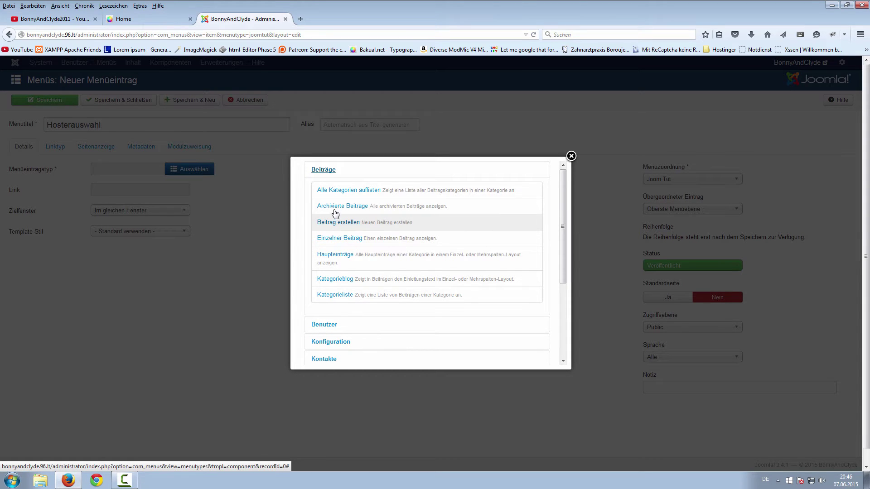
{"action": "left_click", "coordinate": [326, 239]}
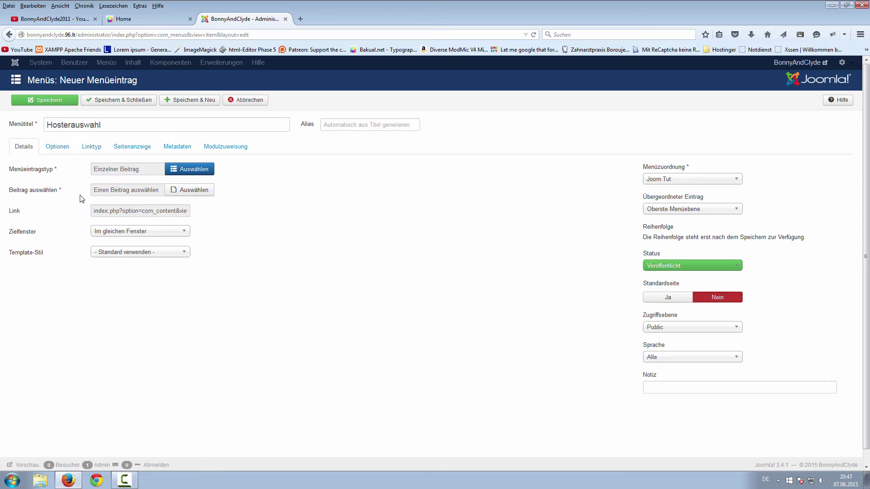
{"action": "left_click", "coordinate": [190, 189]}
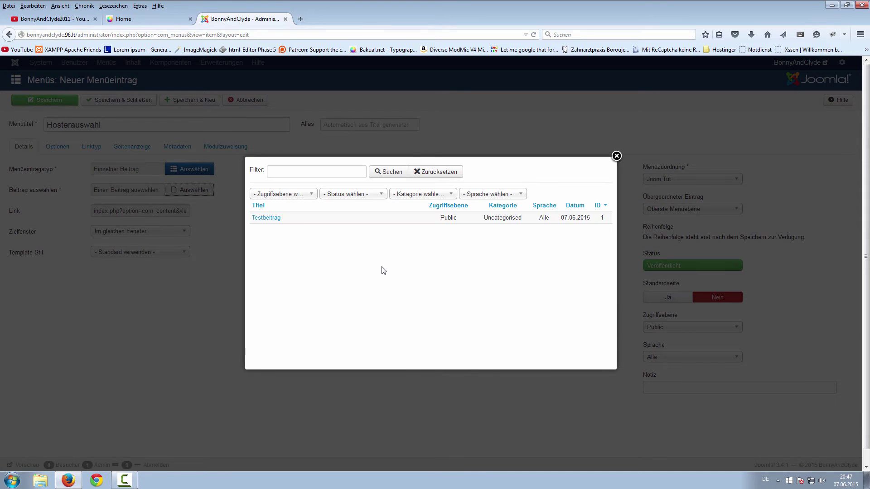
{"action": "left_click", "coordinate": [266, 219]}
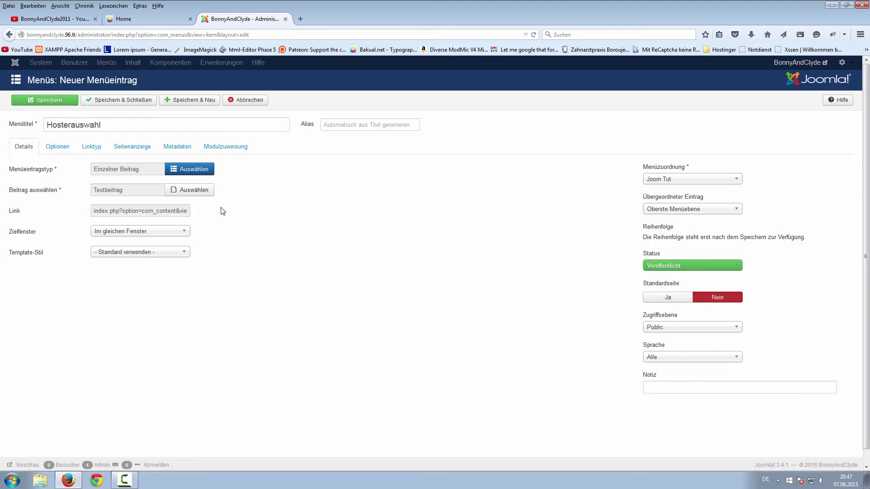
View the target window options for the menu item without changing the selection
{"action": "mouse_move", "coordinate": [15, 212]}
{"action": "left_click", "coordinate": [171, 233]}
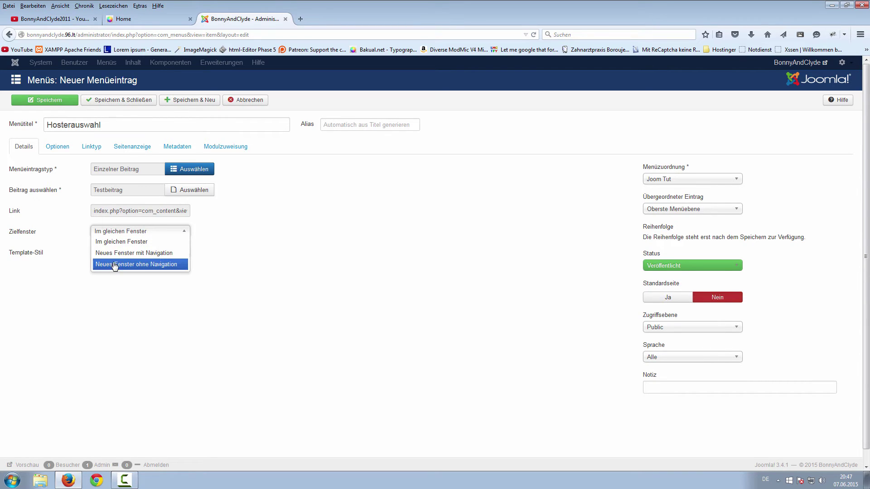
{"action": "left_click", "coordinate": [327, 235]}
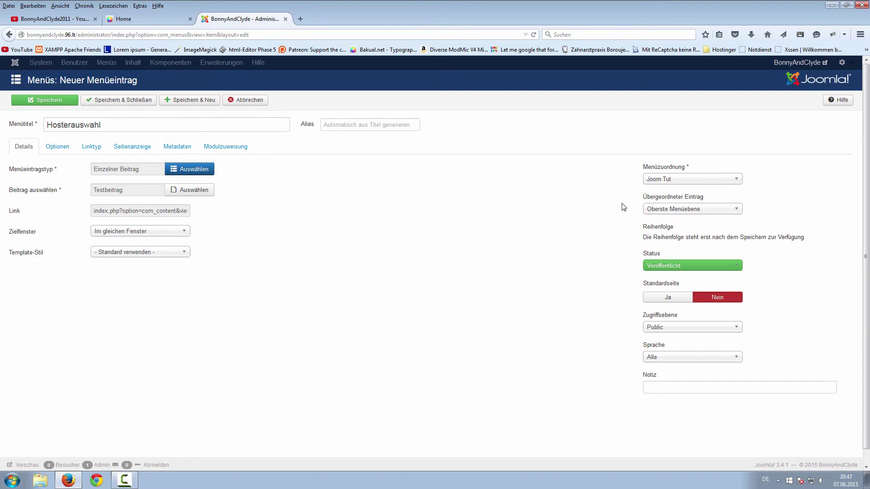
View the menu assignment options for the item and compare them with the menus on the website's front page
{"action": "left_click", "coordinate": [678, 182]}
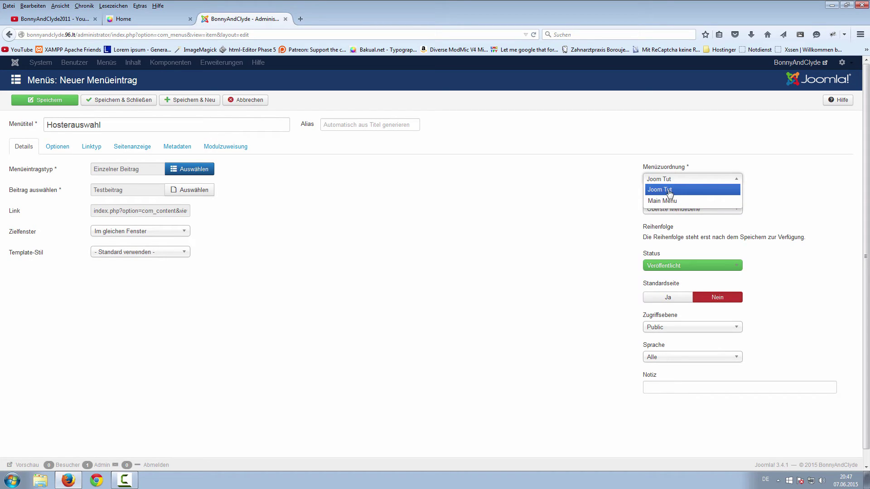
{"action": "left_click", "coordinate": [593, 191]}
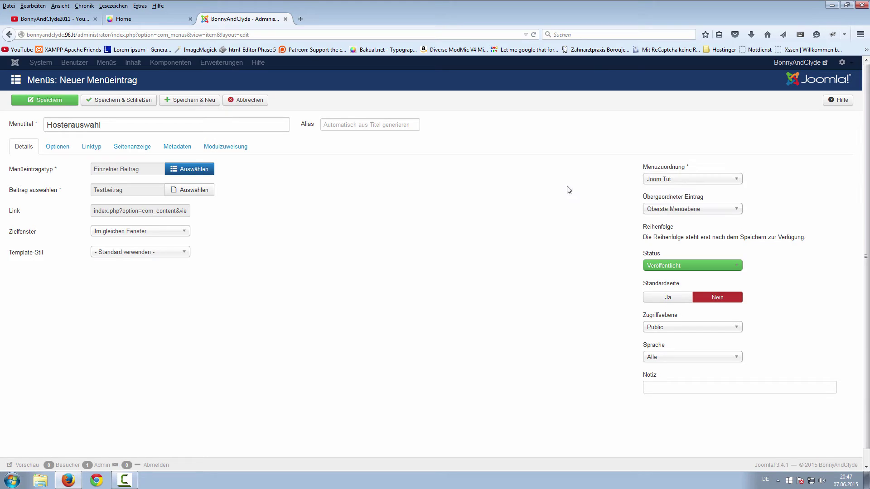
{"action": "left_click", "coordinate": [156, 18]}
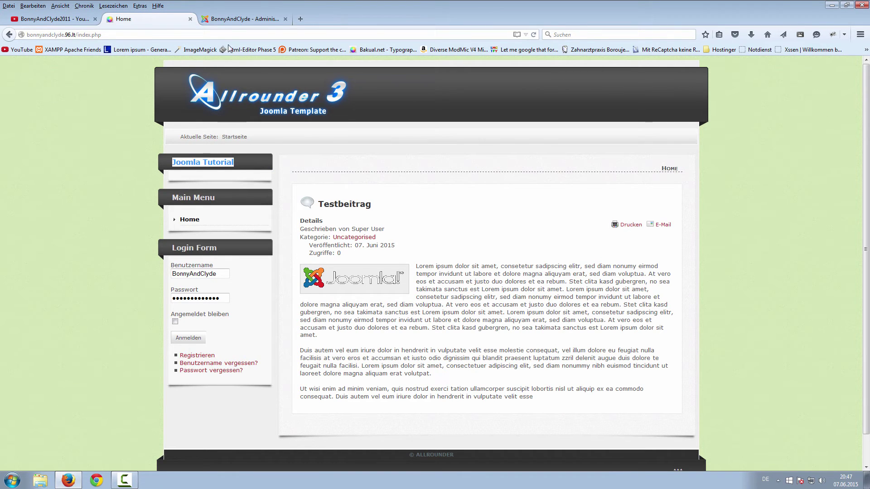
{"action": "left_click", "coordinate": [236, 19]}
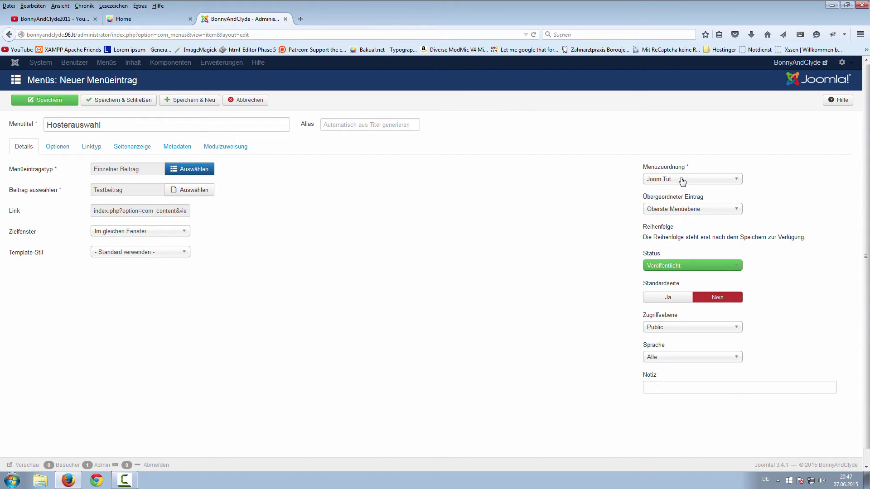
{"action": "left_click", "coordinate": [161, 20]}
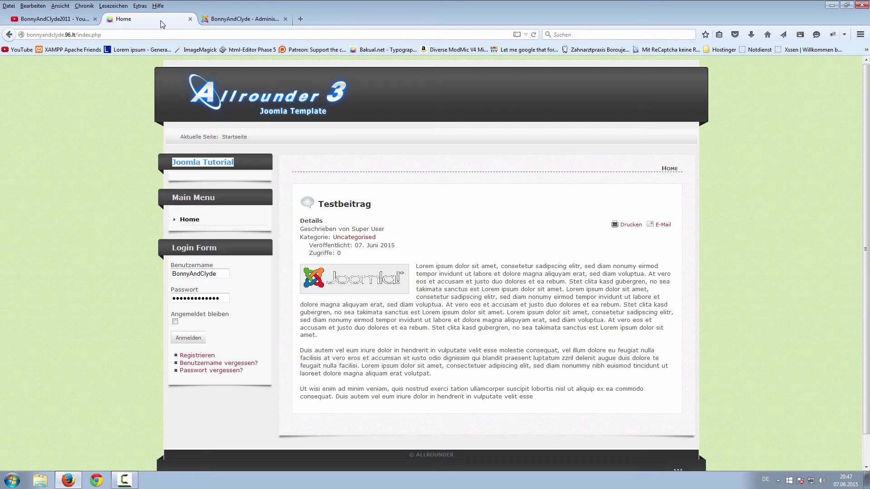
Look at the Joomla Tutorial menu on the front page and view the parent item options for the Hosterauswahl menu item
{"action": "left_click", "coordinate": [175, 164]}
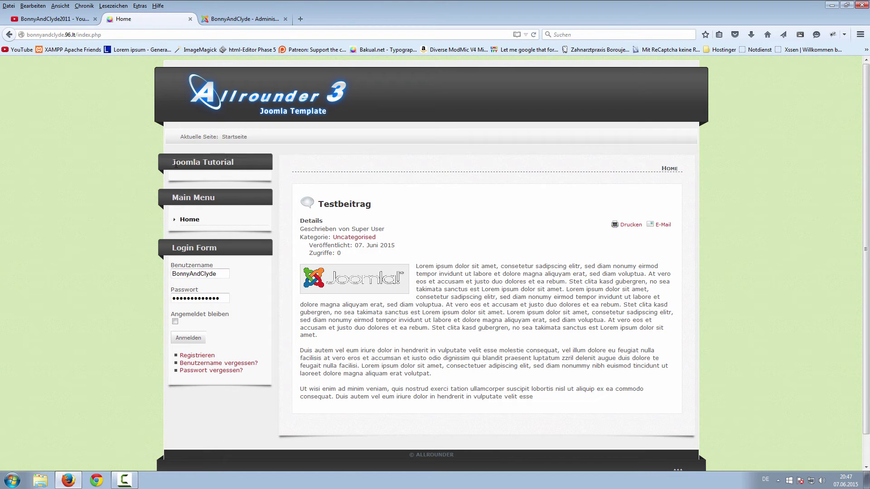
{"action": "left_click_drag", "start_coordinate": [173, 162], "coordinate": [233, 164]}
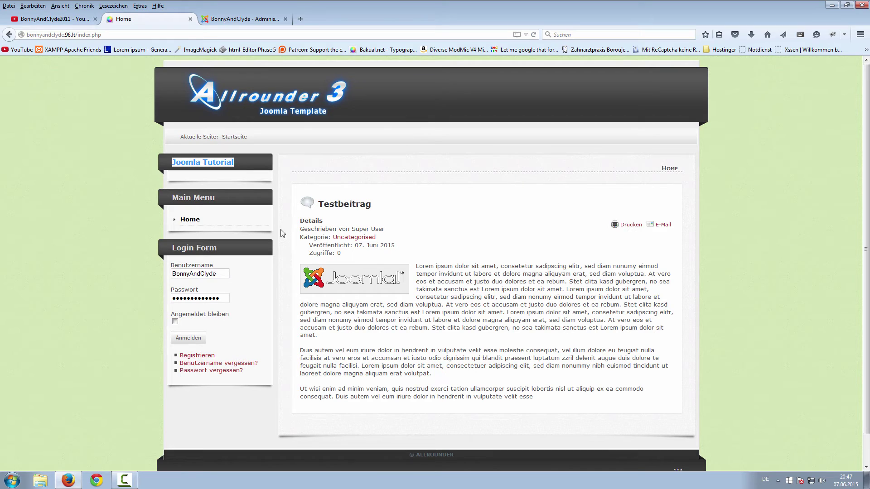
{"action": "left_click", "coordinate": [236, 22]}
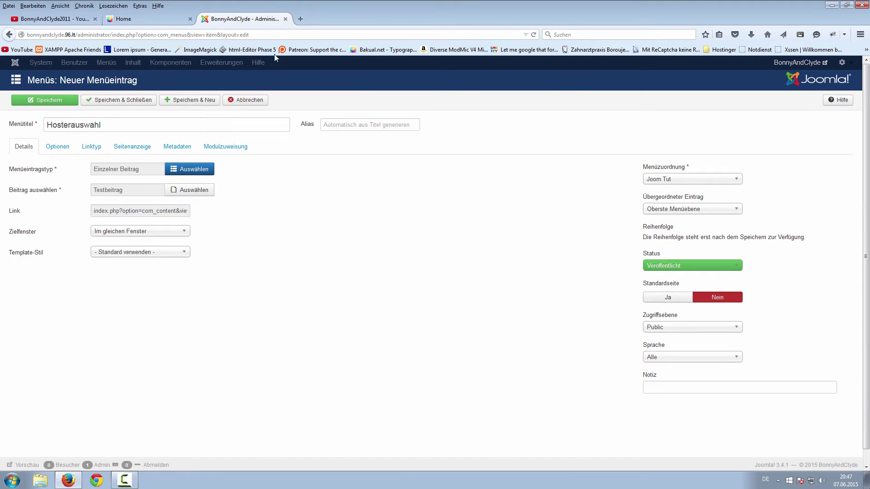
{"action": "left_click", "coordinate": [681, 211]}
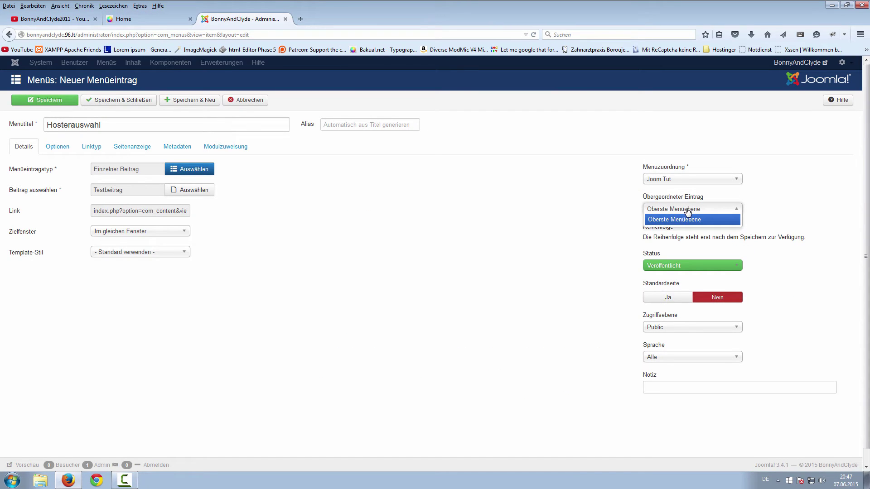
{"action": "left_click", "coordinate": [801, 207]}
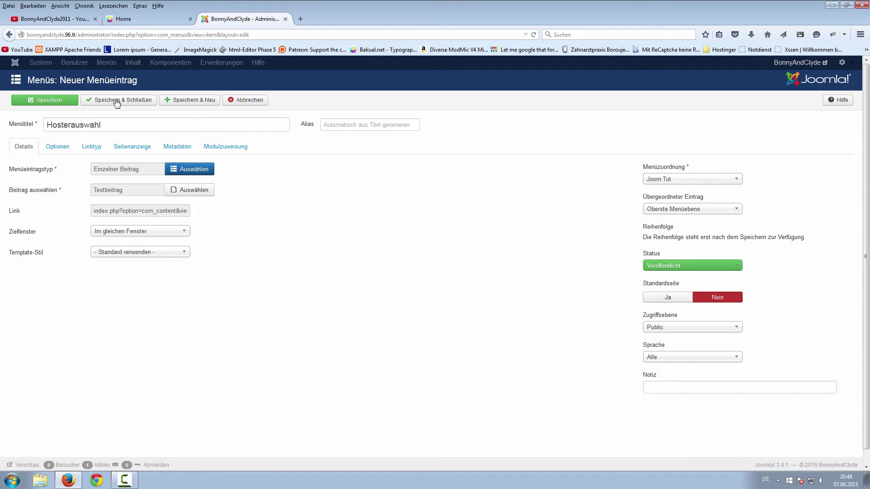
Save and close the Hosterauswahl menu item and test its link on the reloaded front page
{"action": "left_click", "coordinate": [136, 19]}
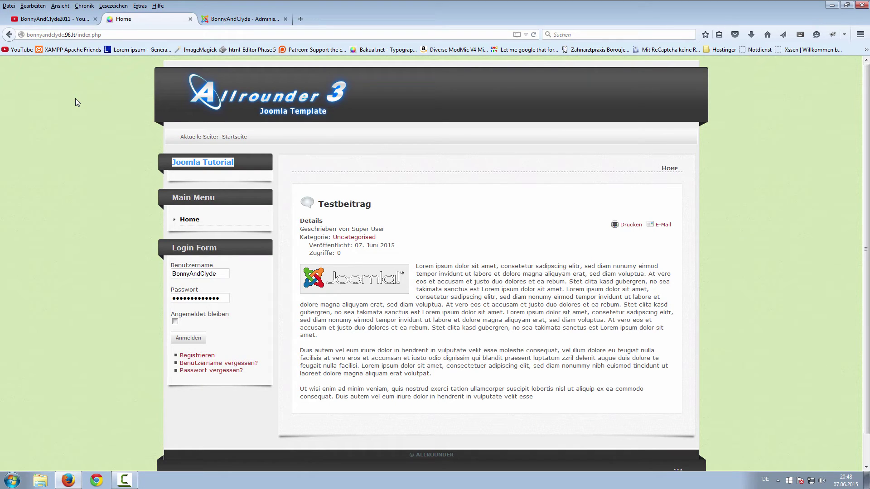
{"action": "key", "text": "F5"}
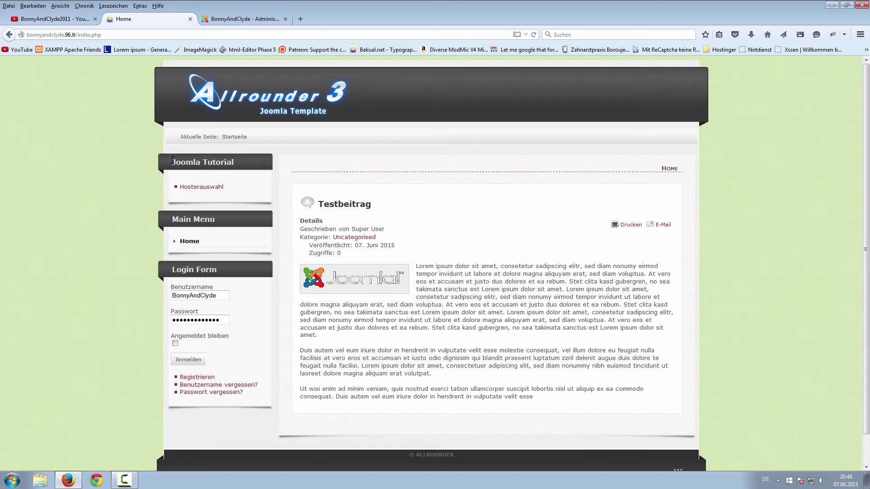
{"action": "left_click_drag", "start_coordinate": [172, 160], "coordinate": [254, 167]}
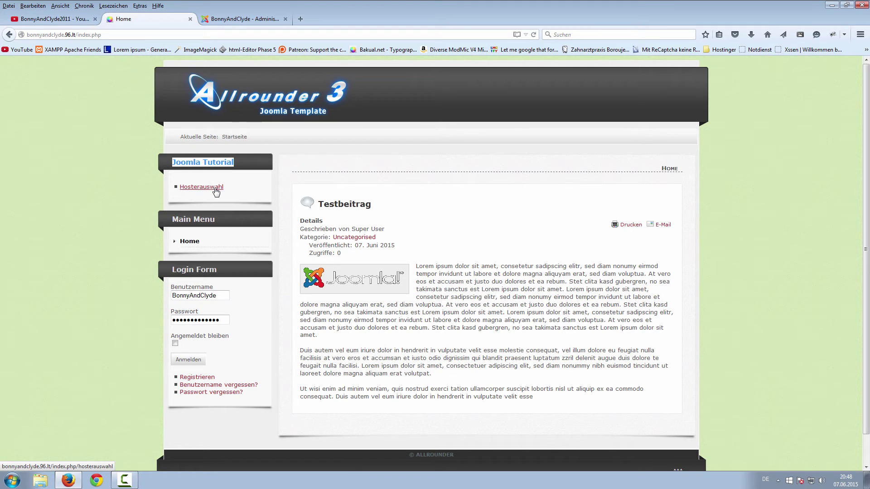
{"action": "left_click", "coordinate": [195, 188]}
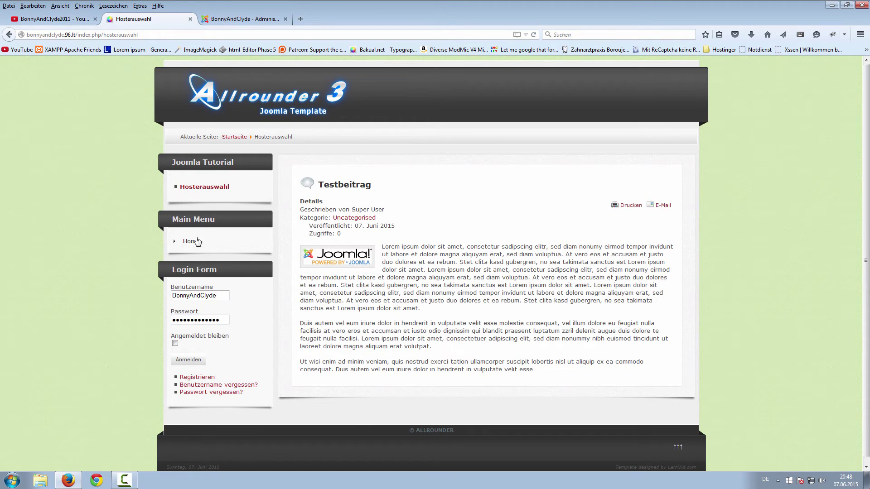
Set the module class suffix of the Joomla Tutorial module to _menu, then save and close the module
{"action": "left_click", "coordinate": [240, 19]}
{"action": "mouse_move", "coordinate": [255, 64]}
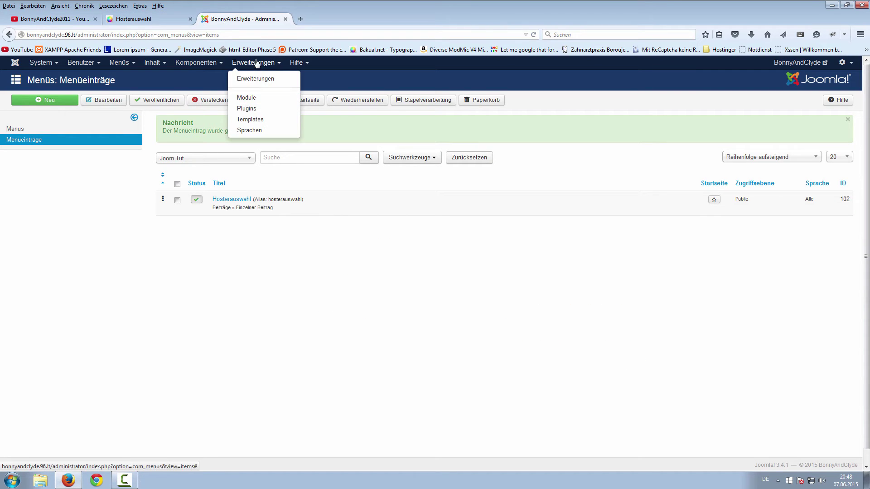
{"action": "left_click", "coordinate": [247, 98]}
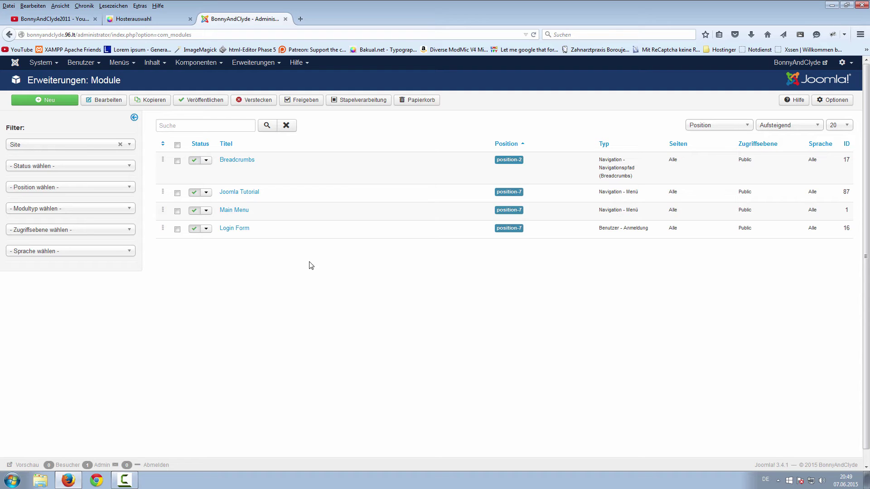
{"action": "left_click", "coordinate": [234, 193]}
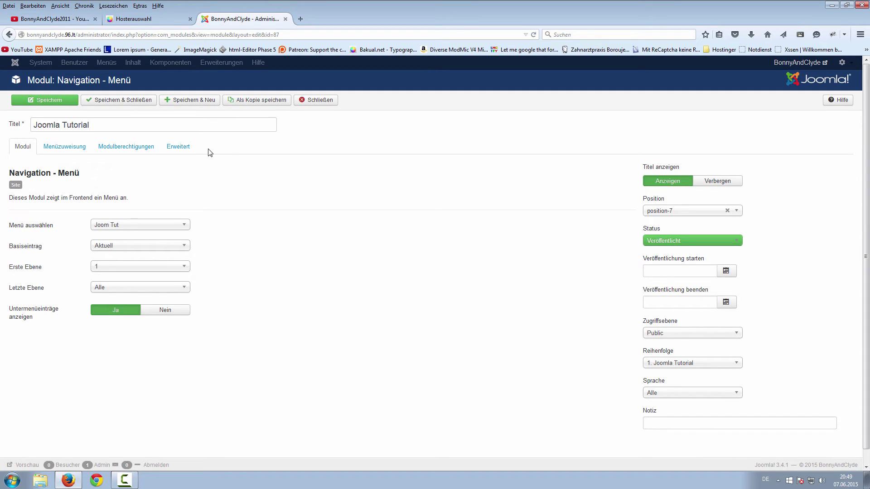
{"action": "left_click", "coordinate": [178, 148]}
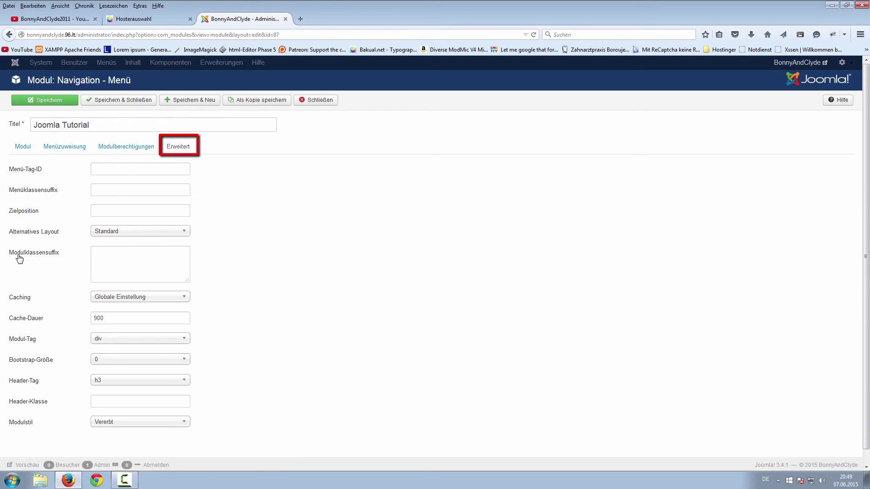
{"action": "mouse_move", "coordinate": [18, 256]}
{"action": "left_click", "coordinate": [137, 253]}
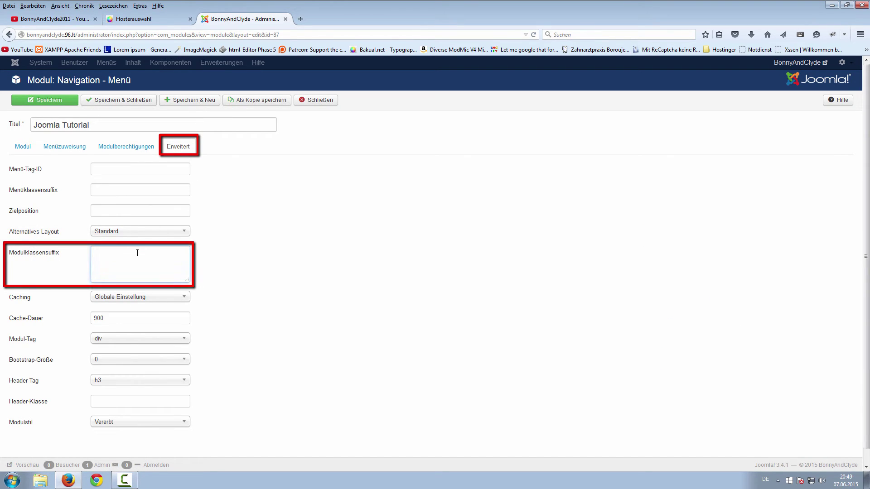
{"action": "type", "text": "_"}
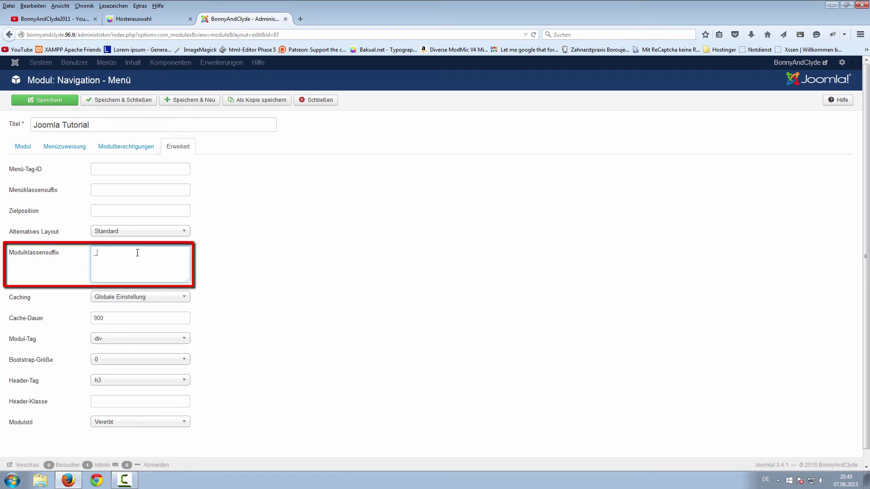
{"action": "type", "text": "menu"}
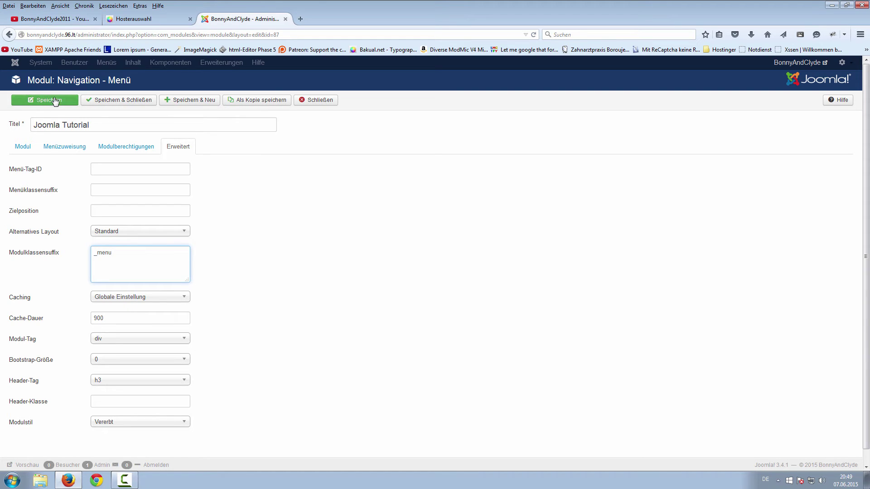
{"action": "left_click", "coordinate": [121, 102]}
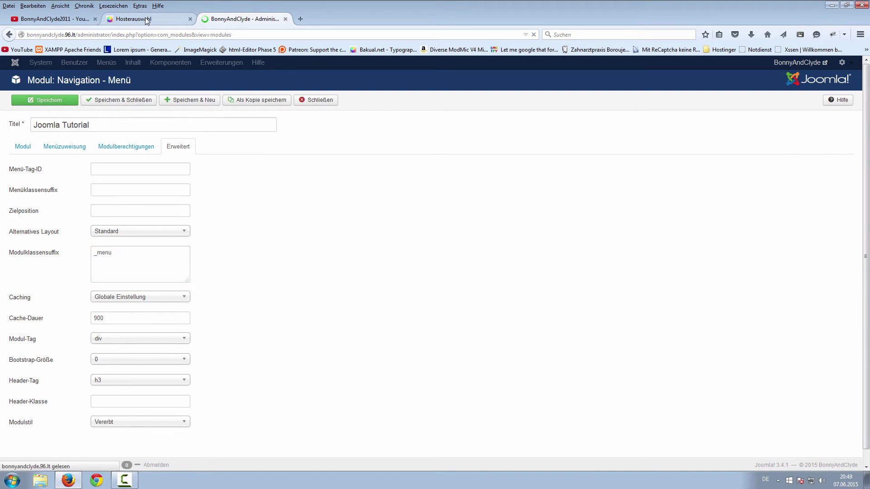
Reload the website and check the styling and placement of the Joomla Tutorial menu
{"action": "left_click", "coordinate": [145, 19]}
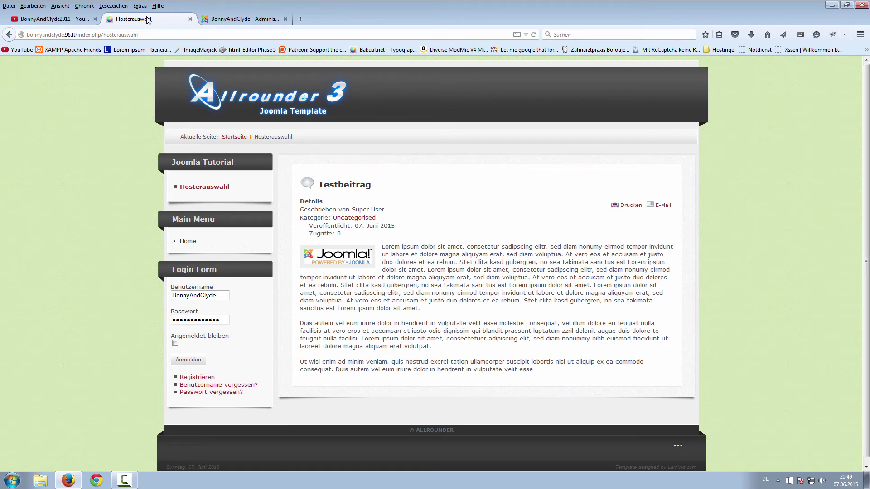
{"action": "key", "text": "F5"}
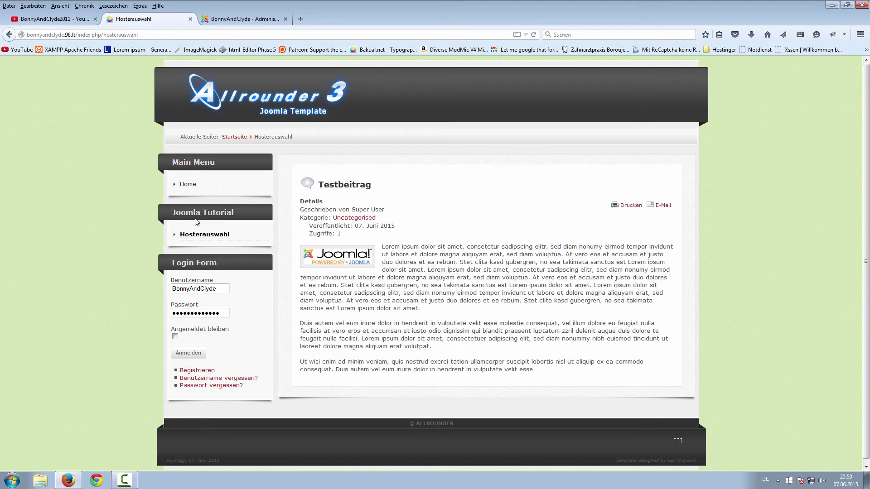
{"action": "left_click_drag", "start_coordinate": [174, 213], "coordinate": [239, 220]}
{"action": "left_click", "coordinate": [106, 212]}
Sort the modules by Reihenfolge, move Joomla Tutorial above Main Menu, and check the order on the reloaded website
{"action": "left_click", "coordinate": [226, 19]}
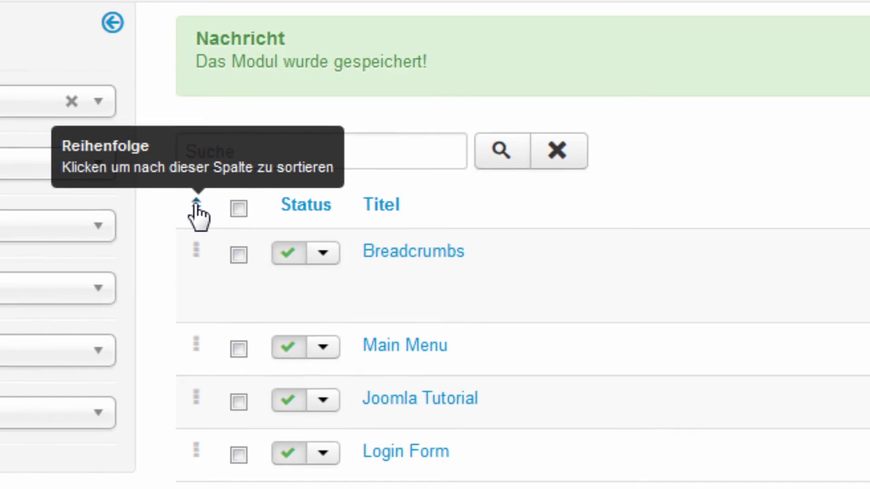
{"action": "left_click", "coordinate": [196, 203]}
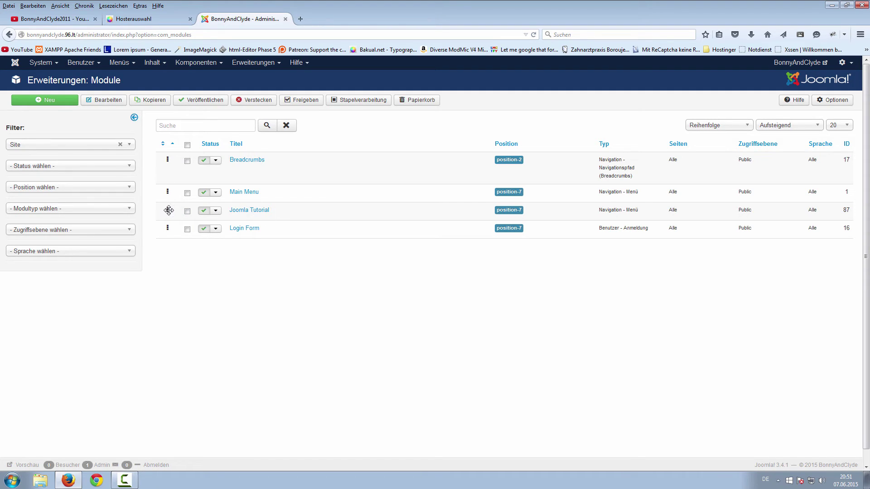
{"action": "left_click_drag", "start_coordinate": [168, 210], "coordinate": [168, 186]}
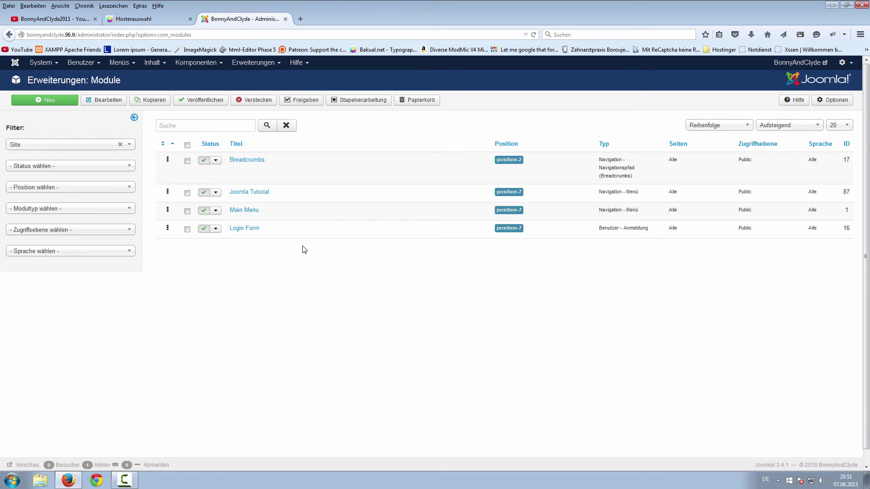
{"action": "left_click", "coordinate": [150, 23]}
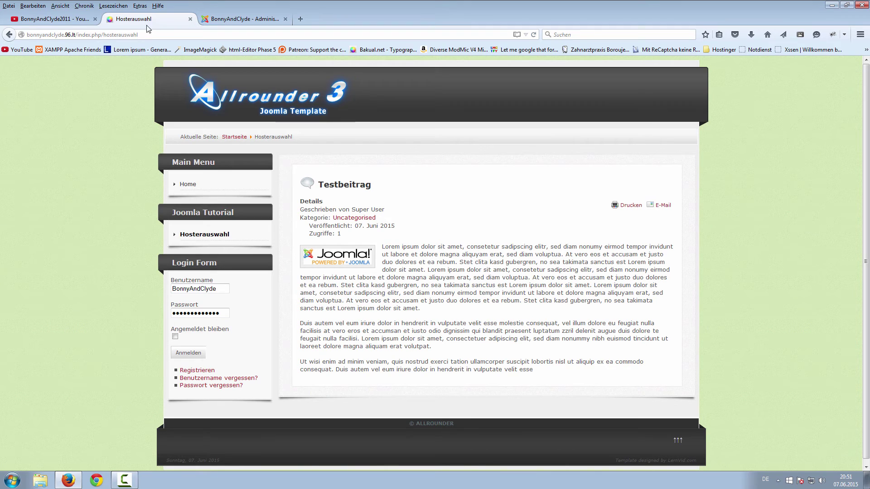
{"action": "key", "text": "F5"}
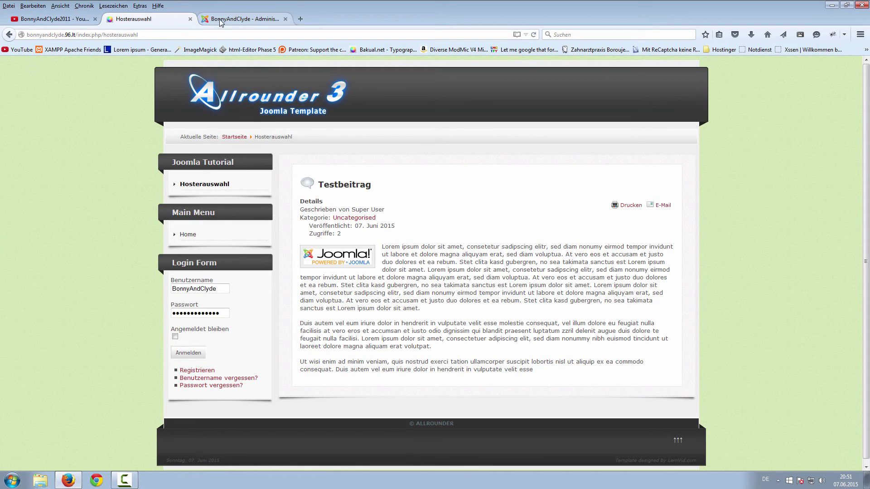
Return to the Joomla administration and start a new menu item in the Joom Tut menu
{"action": "left_click", "coordinate": [245, 18]}
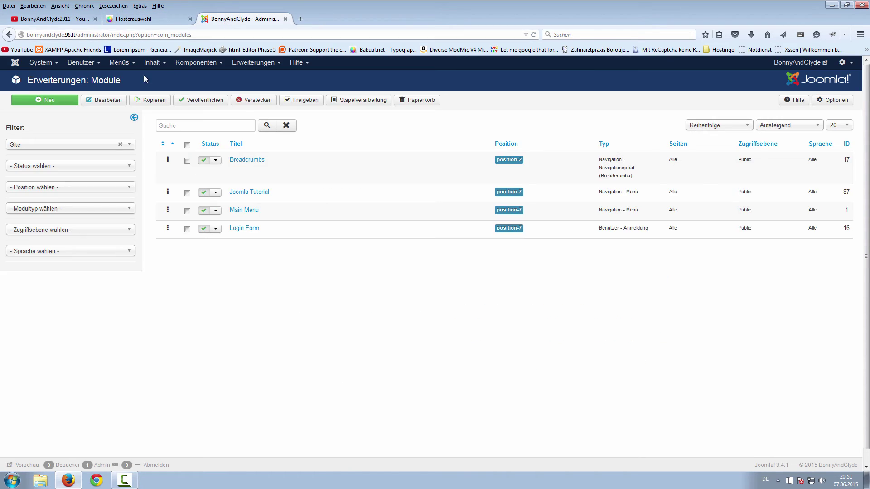
{"action": "left_click", "coordinate": [119, 63]}
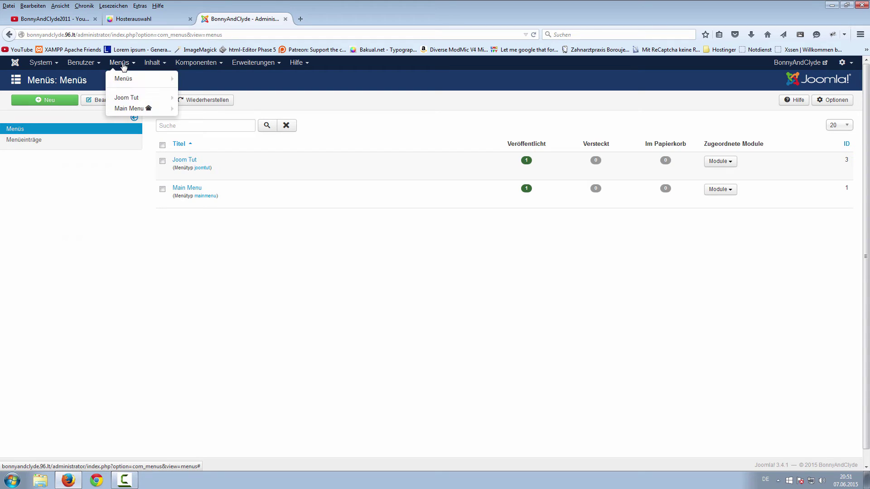
{"action": "mouse_move", "coordinate": [136, 97]}
{"action": "left_click", "coordinate": [136, 81]}
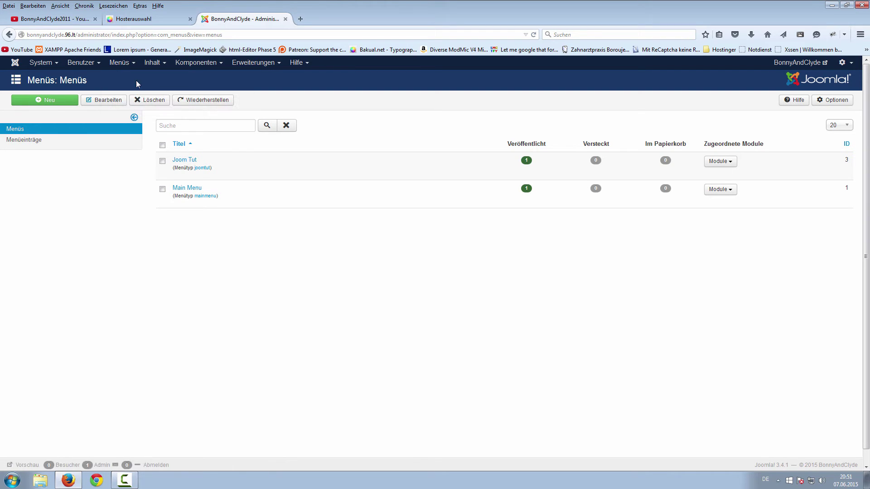
{"action": "left_click", "coordinate": [117, 64]}
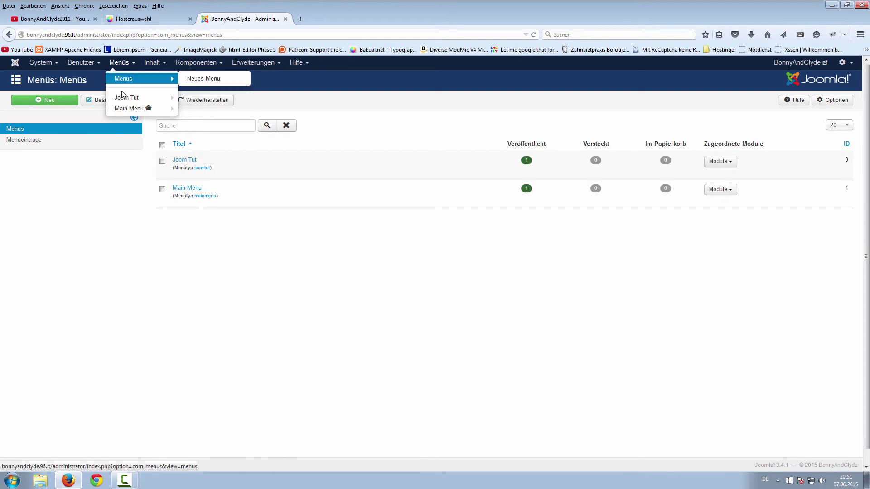
{"action": "mouse_move", "coordinate": [136, 97]}
{"action": "left_click", "coordinate": [200, 99]}
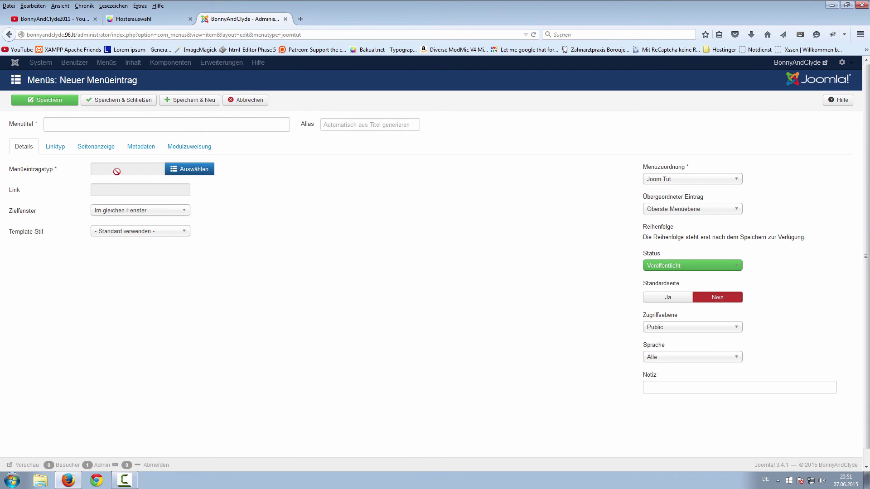
Set the new menu item's type to Einzelner Beitrag and link it to the article Testbeitrag
{"action": "left_click", "coordinate": [193, 169]}
{"action": "left_click", "coordinate": [326, 170]}
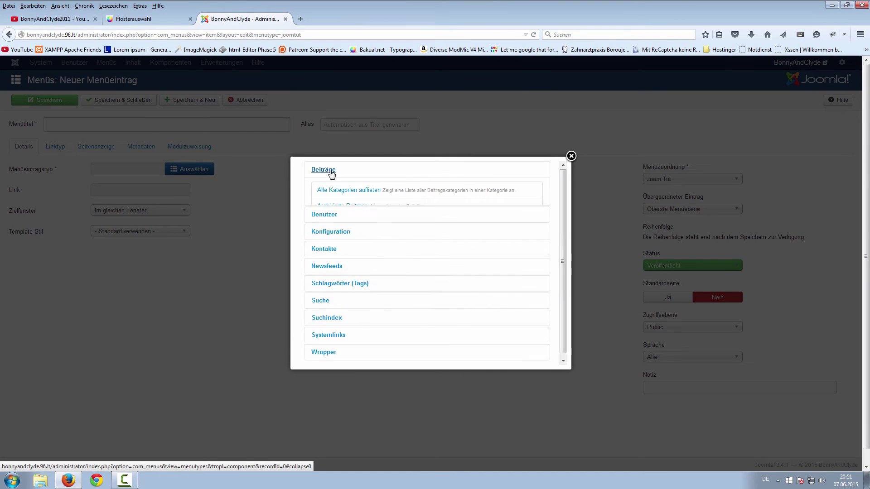
{"action": "left_click", "coordinate": [340, 239]}
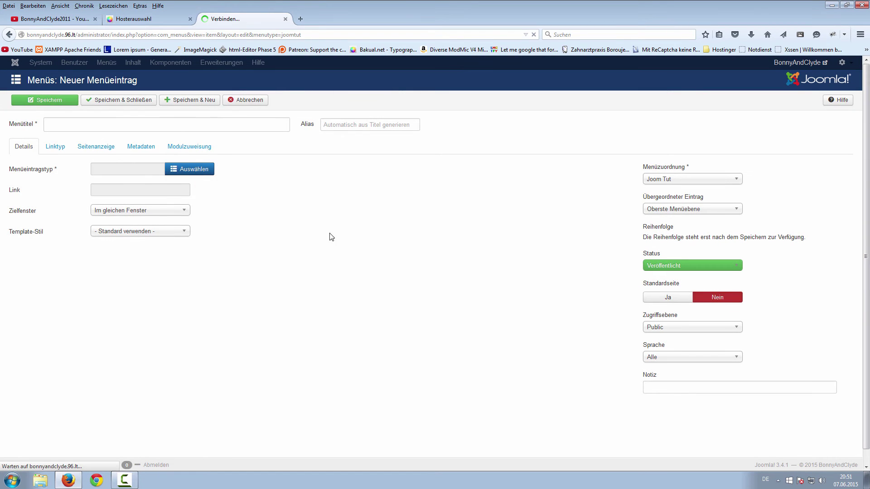
{"action": "left_click", "coordinate": [193, 190]}
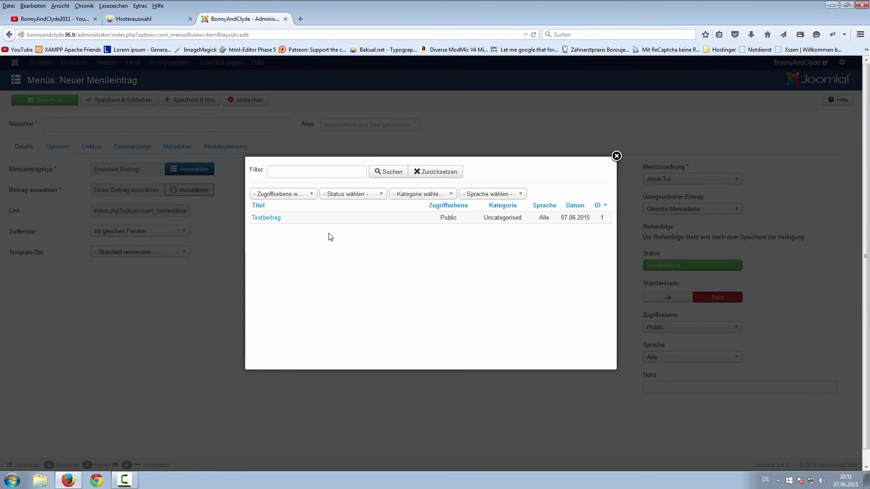
{"action": "left_click", "coordinate": [266, 219]}
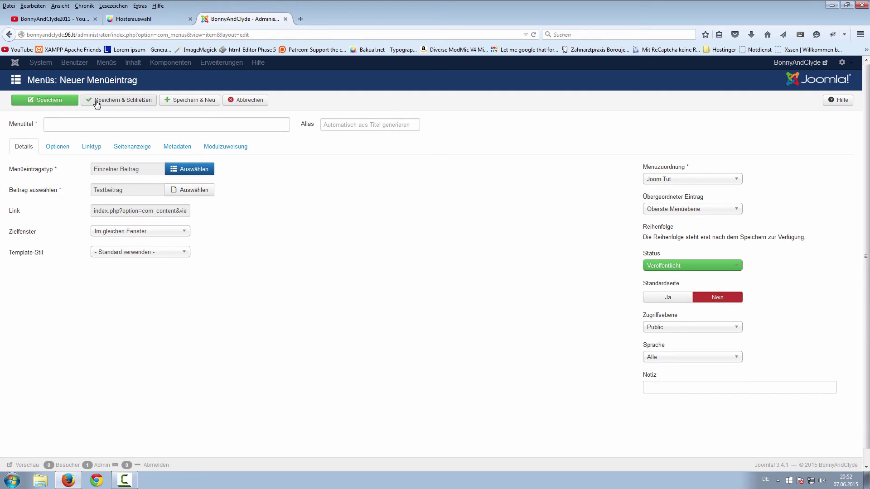
Title the new menu item Joomla Installation, save it, and start another new menu item
{"action": "left_click", "coordinate": [217, 101]}
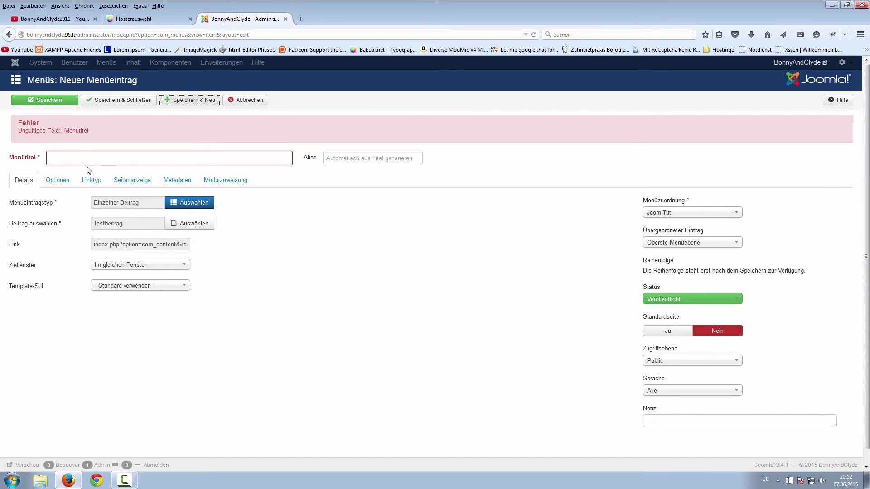
{"action": "left_click", "coordinate": [89, 154]}
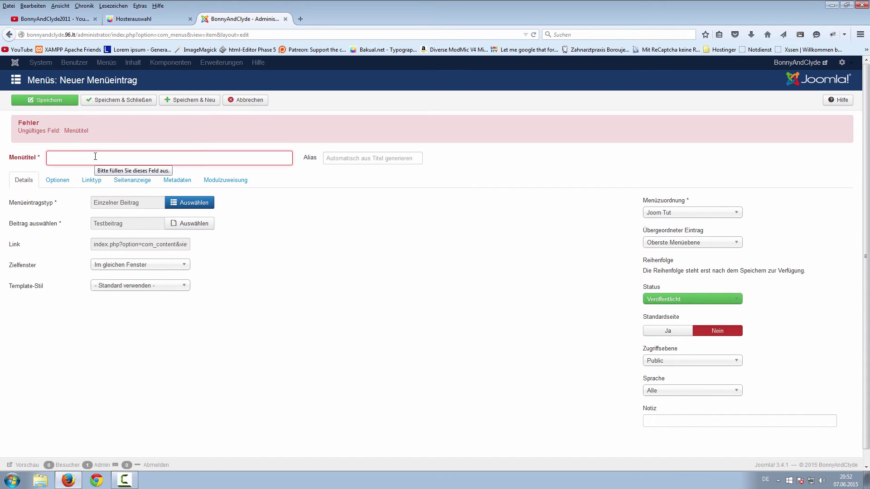
{"action": "type", "text": "Joomla Installation"}
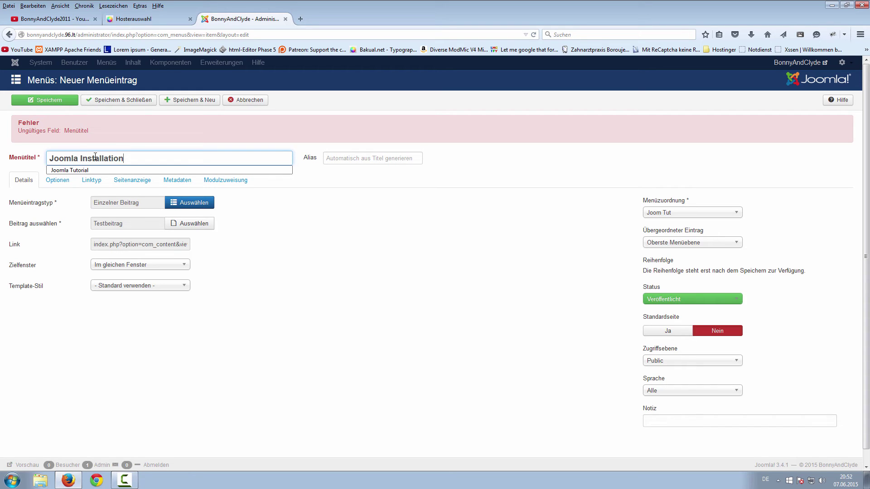
{"action": "key", "text": "Tab"}
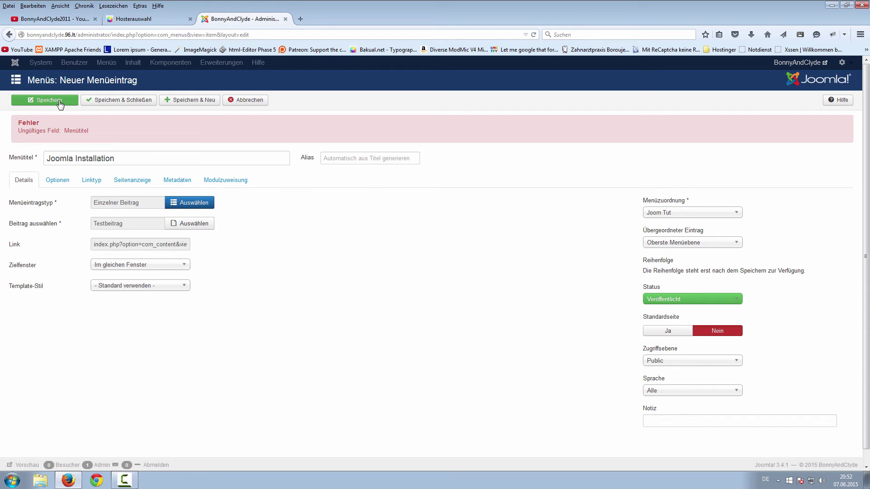
{"action": "left_click", "coordinate": [206, 102]}
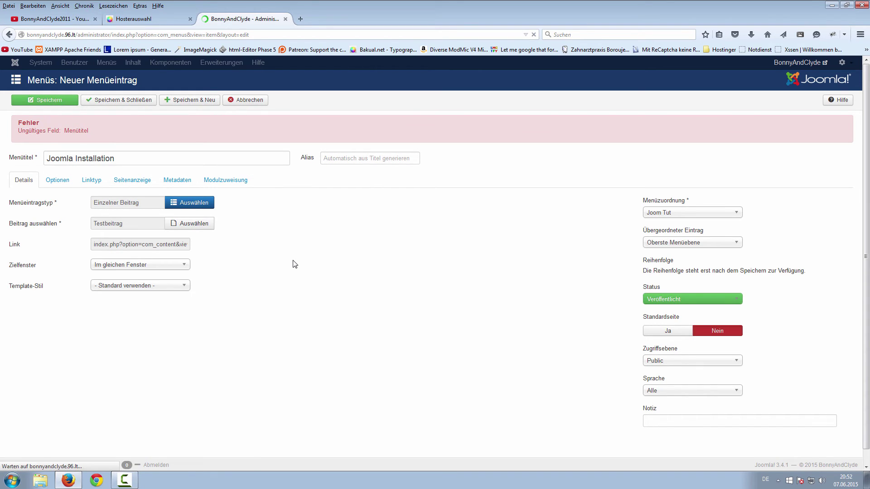
Reload the website and open Hosterauswahl to check the entries of the Joomla Tutorial menu
{"action": "left_click", "coordinate": [139, 18]}
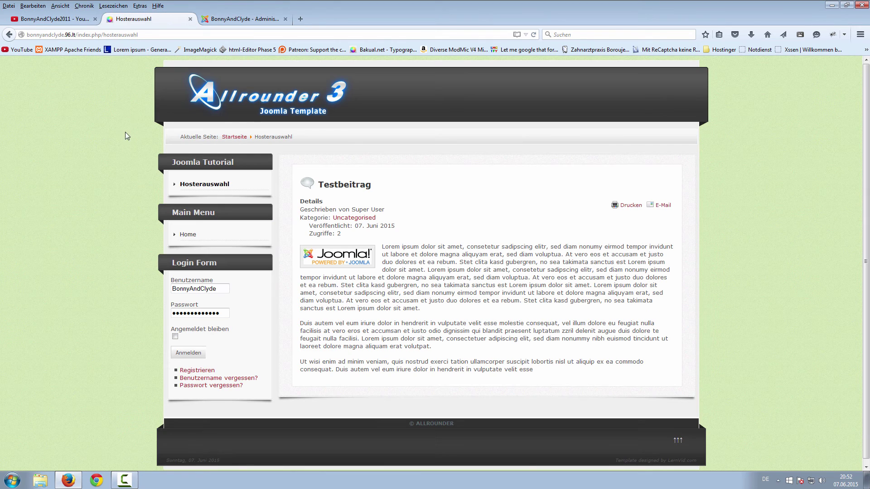
{"action": "key", "text": "F5"}
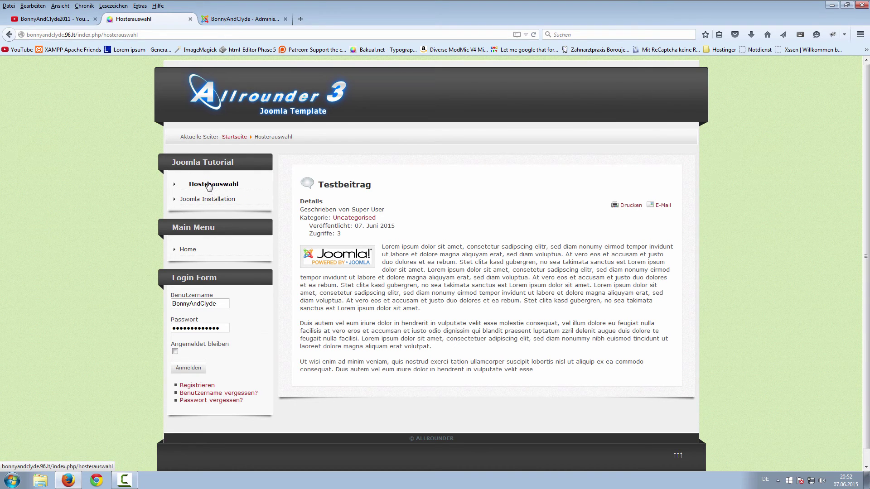
{"action": "left_click", "coordinate": [208, 184]}
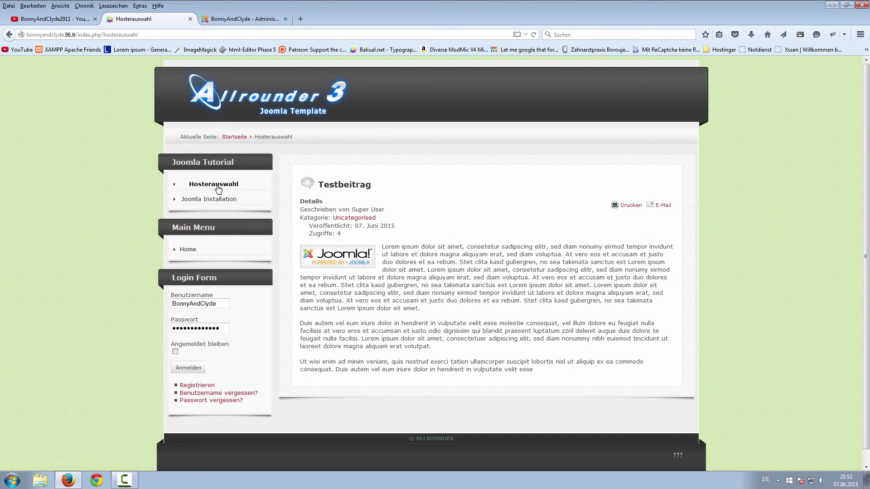
Return to the Joomla administration, title the new menu item bPlaced, and link it as Einzelner Beitrag to the article Testbeitrag
{"action": "left_click", "coordinate": [219, 20]}
{"action": "left_click", "coordinate": [80, 156]}
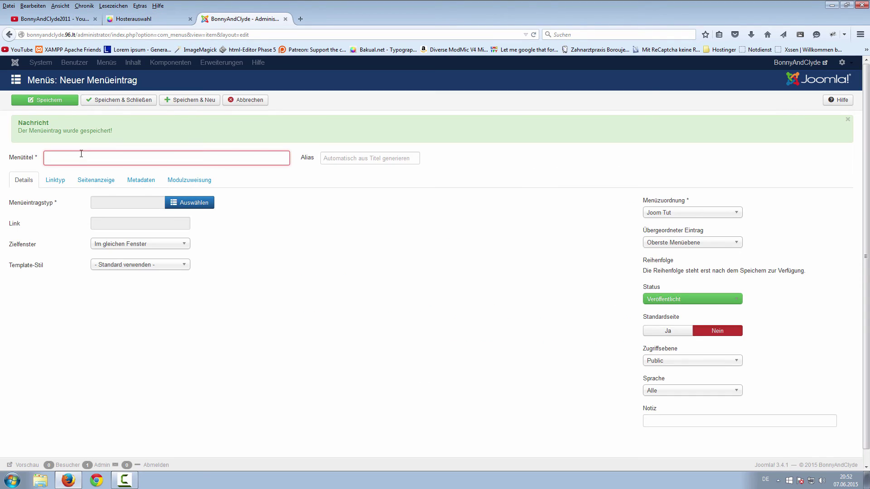
{"action": "type", "text": "bPlaced"}
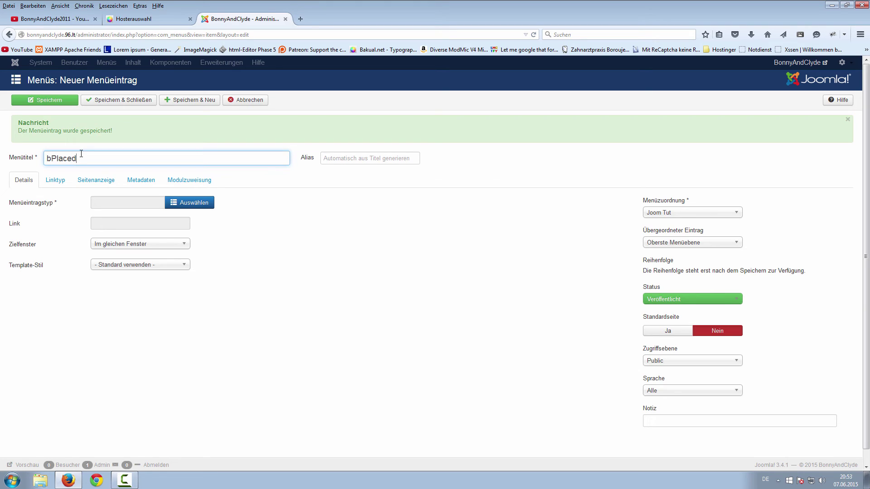
{"action": "left_click", "coordinate": [176, 205]}
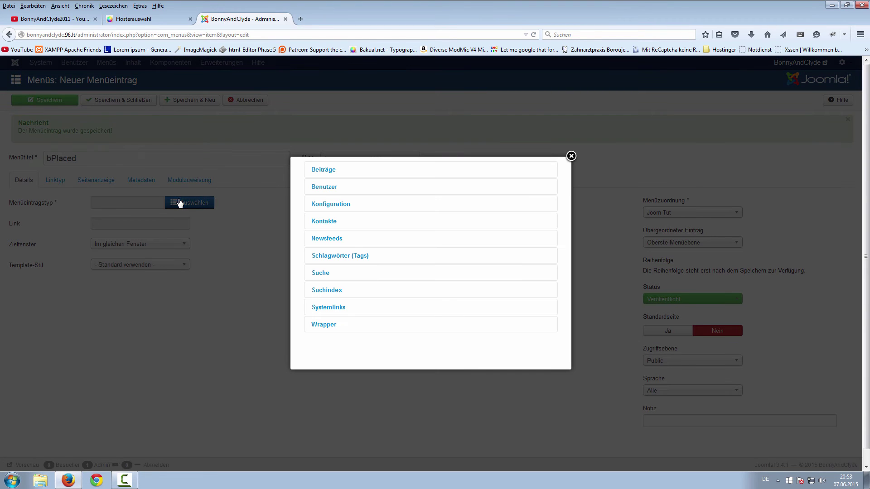
{"action": "left_click", "coordinate": [333, 170]}
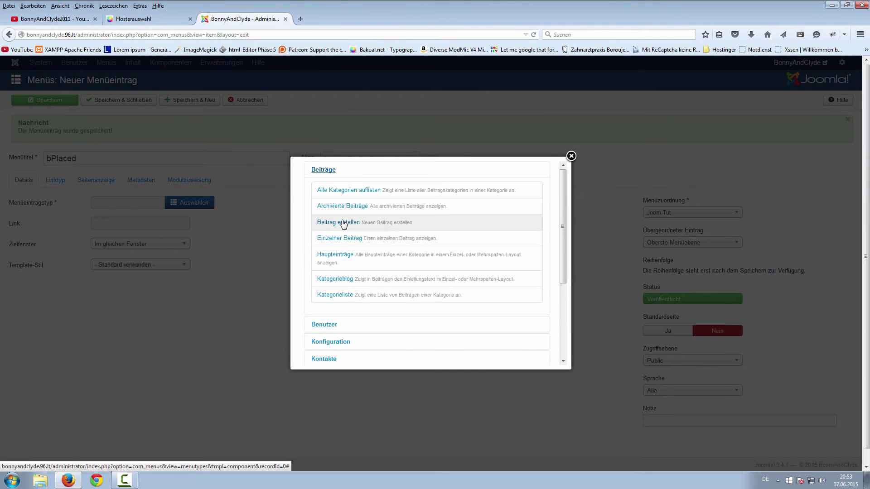
{"action": "left_click", "coordinate": [338, 237]}
{"action": "left_click", "coordinate": [193, 190]}
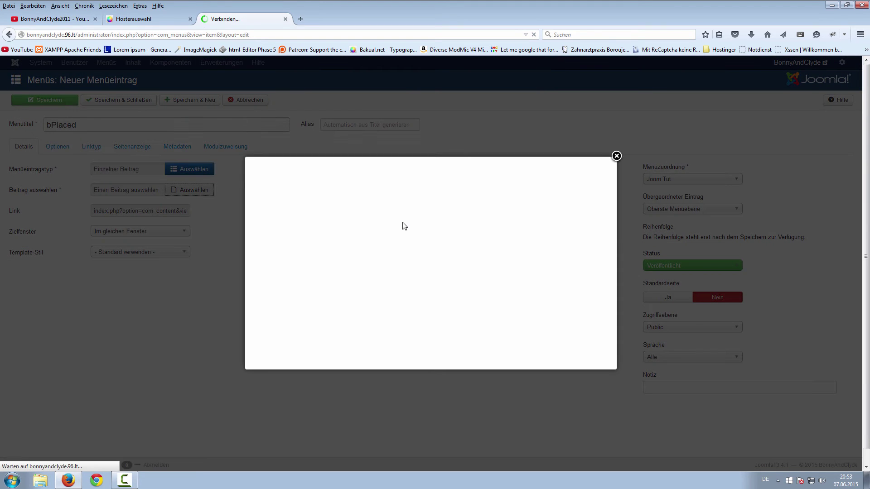
{"action": "left_click", "coordinate": [266, 218]}
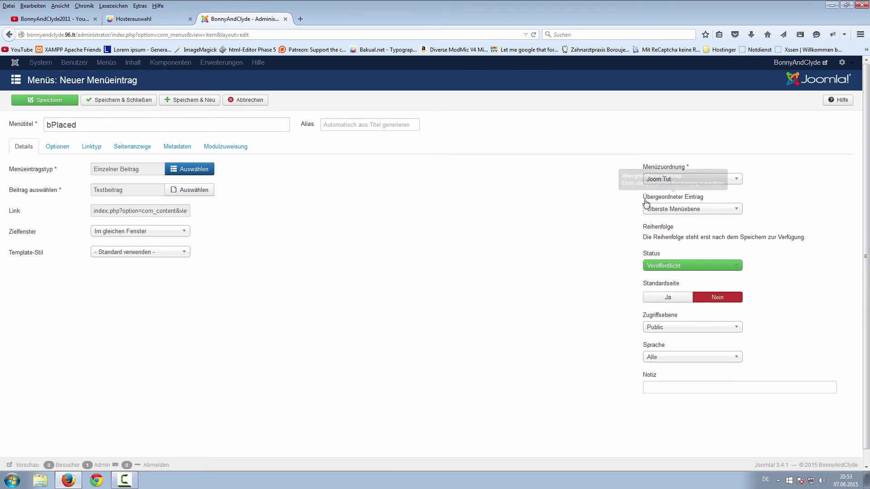
Make Hosterauswahl the parent entry of the bPlaced menu item, then save and close it
{"action": "left_click", "coordinate": [704, 214]}
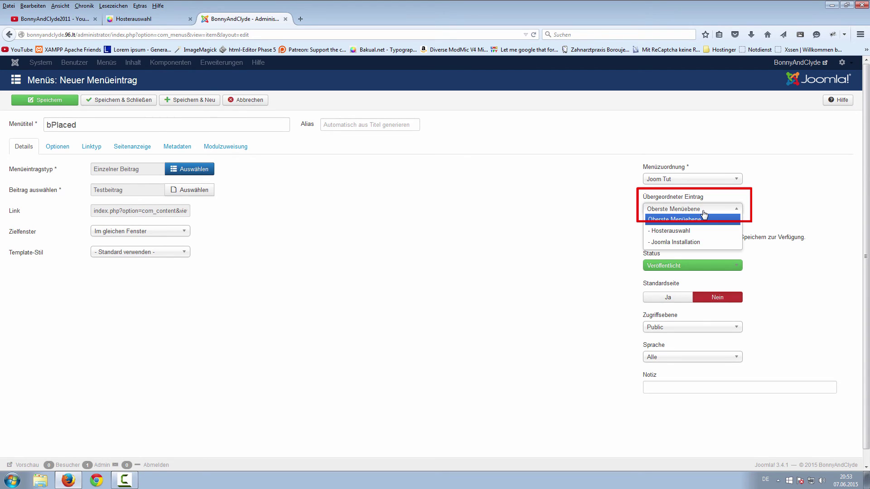
{"action": "left_click", "coordinate": [666, 233]}
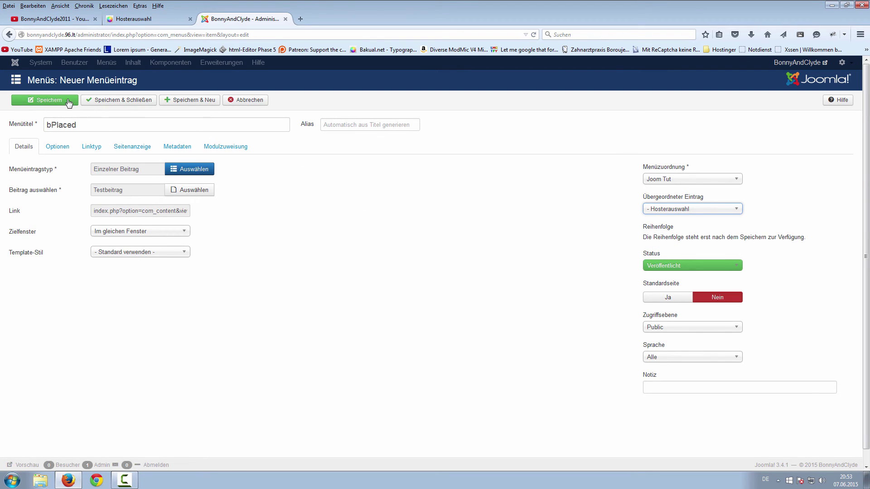
{"action": "left_click", "coordinate": [123, 101]}
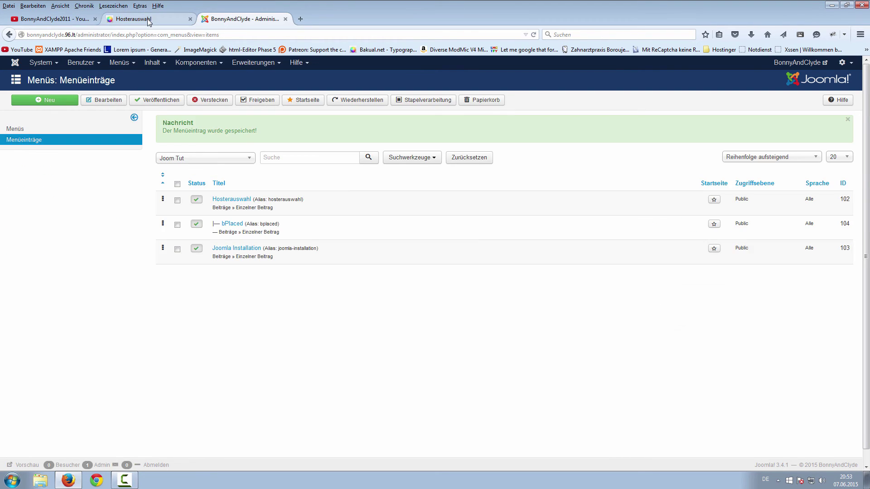
Reload the website and open Home to check how the bPlaced submenu entry is displayed
{"action": "left_click", "coordinate": [148, 19]}
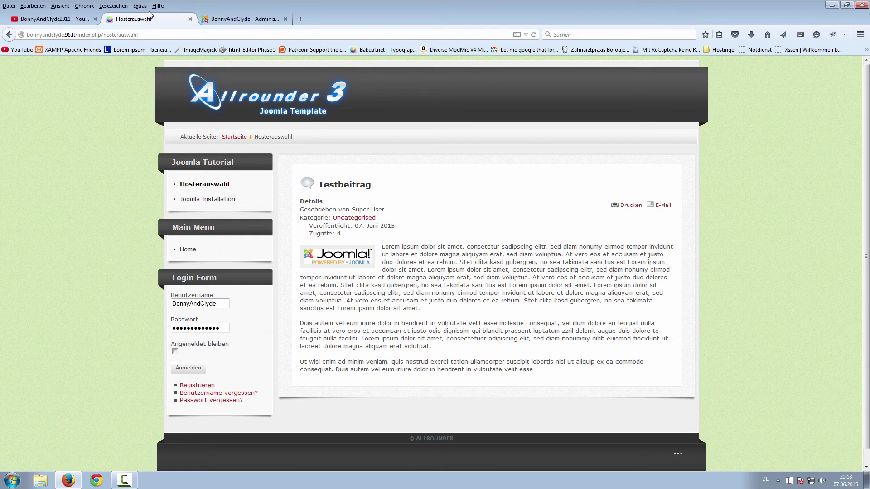
{"action": "key", "text": "F5"}
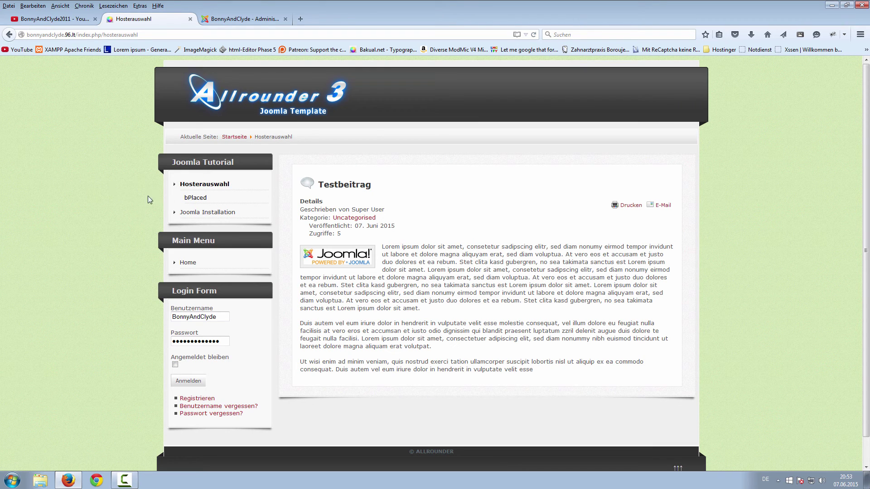
{"action": "left_click", "coordinate": [191, 264]}
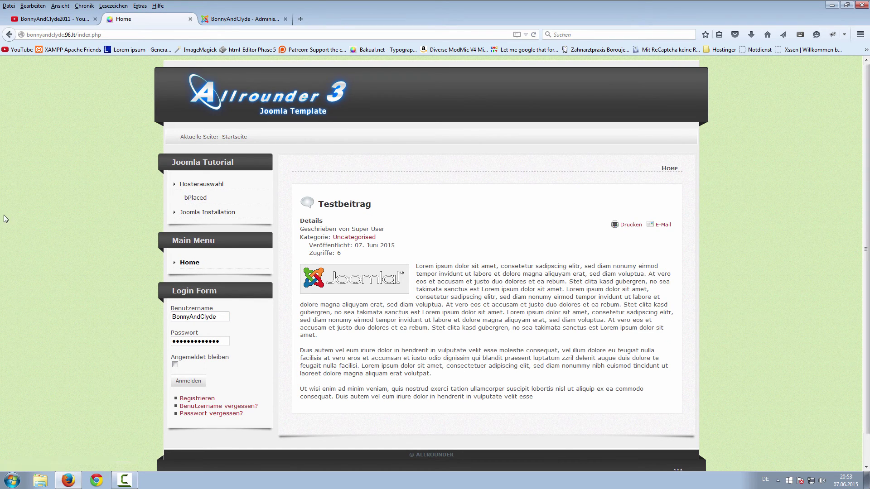
In the administration, set Untermenüeinträge anzeigen to Nein for the Joomla Tutorial module, then save and close it
{"action": "left_click", "coordinate": [209, 21]}
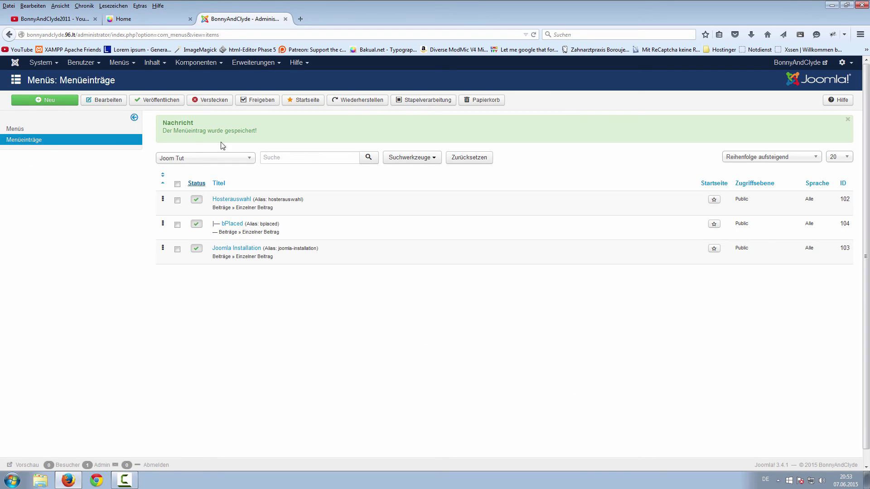
{"action": "left_click", "coordinate": [249, 63]}
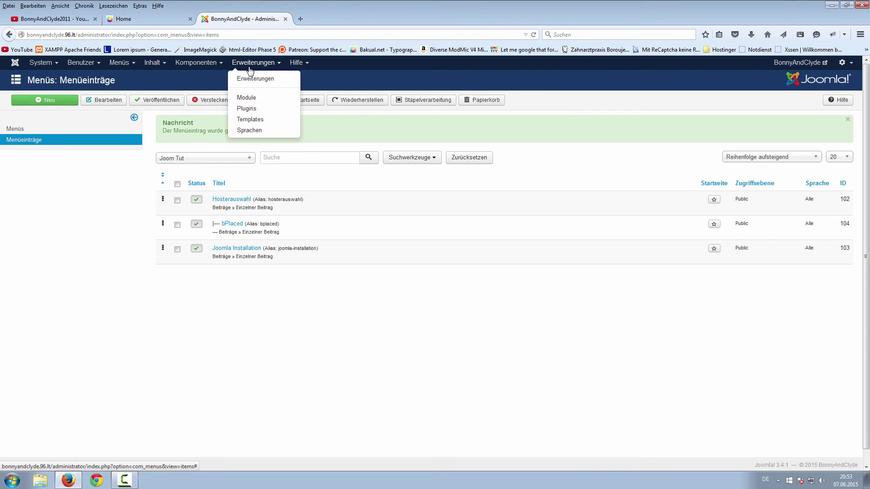
{"action": "left_click", "coordinate": [252, 99]}
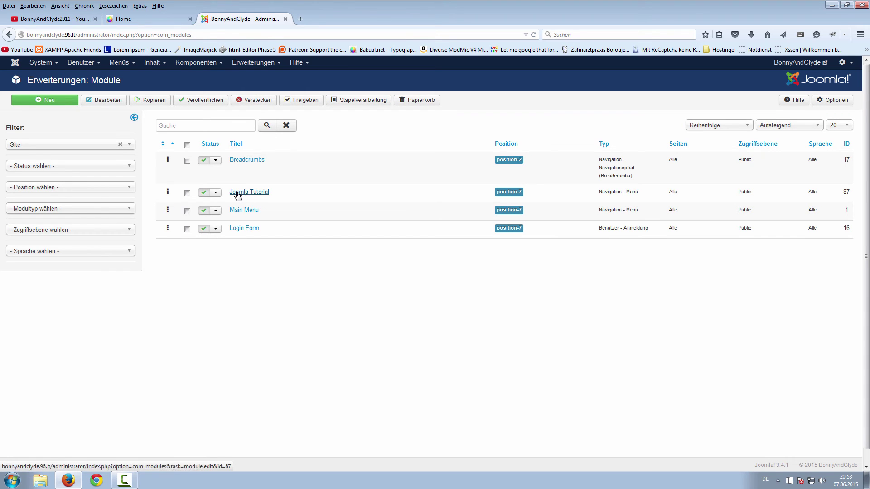
{"action": "left_click", "coordinate": [262, 193]}
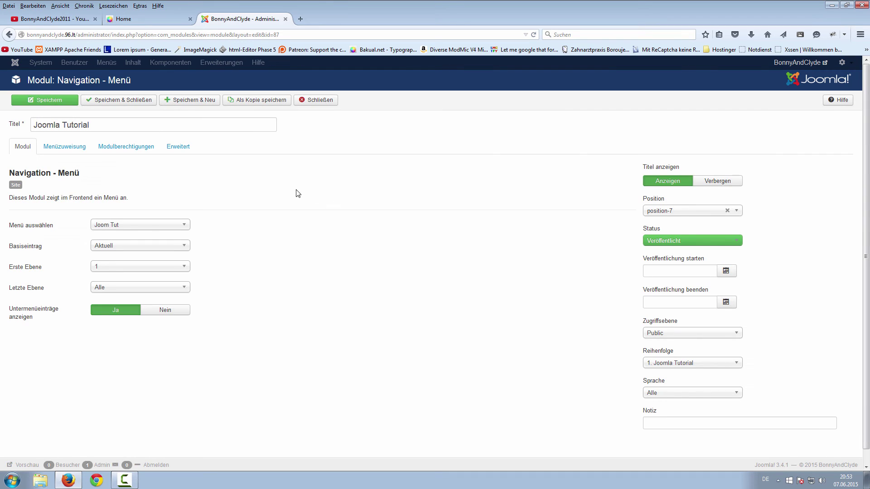
{"action": "mouse_move", "coordinate": [12, 312]}
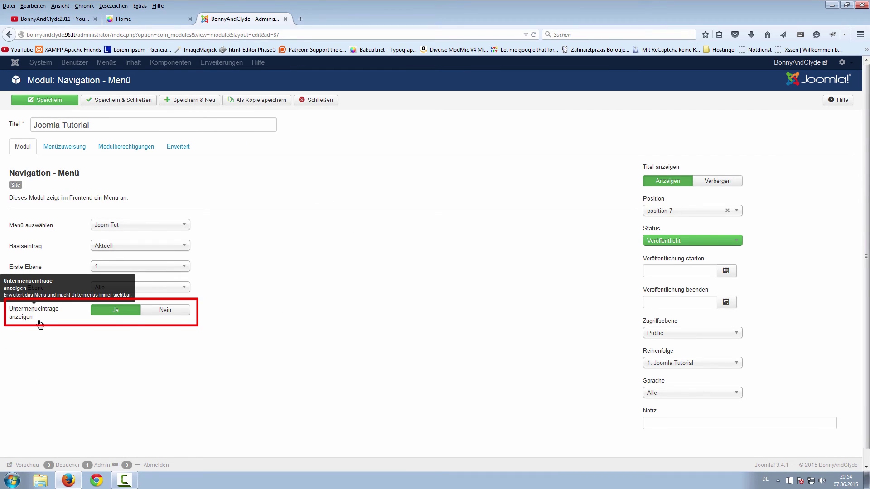
{"action": "left_click", "coordinate": [166, 312]}
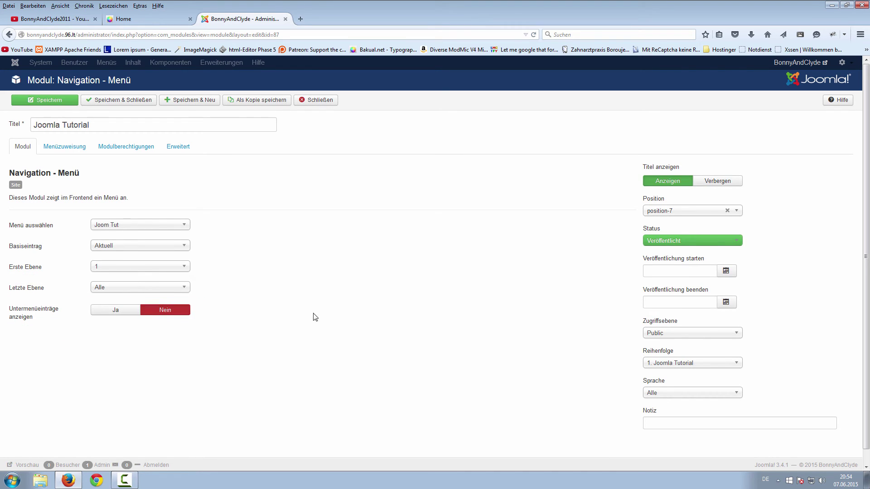
{"action": "left_click", "coordinate": [138, 103]}
On the website, load Home and open Hosterauswahl to check when the submenu entry is shown
{"action": "left_click", "coordinate": [172, 19]}
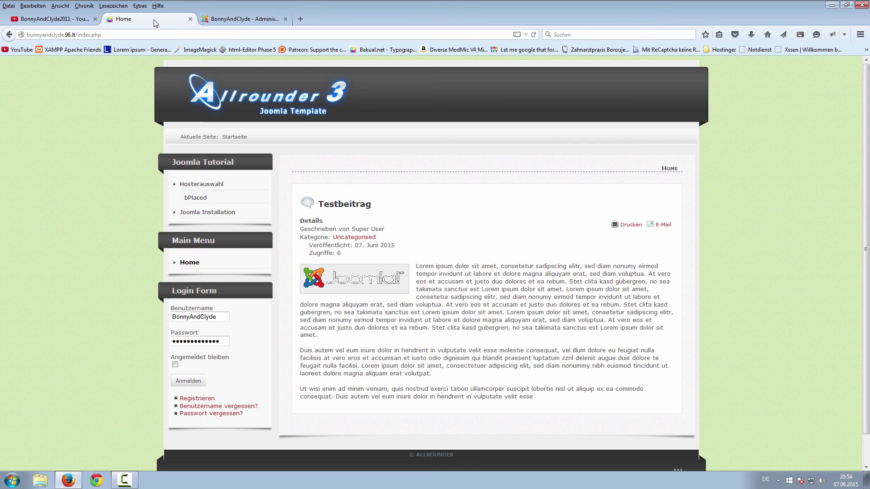
{"action": "left_click", "coordinate": [191, 265]}
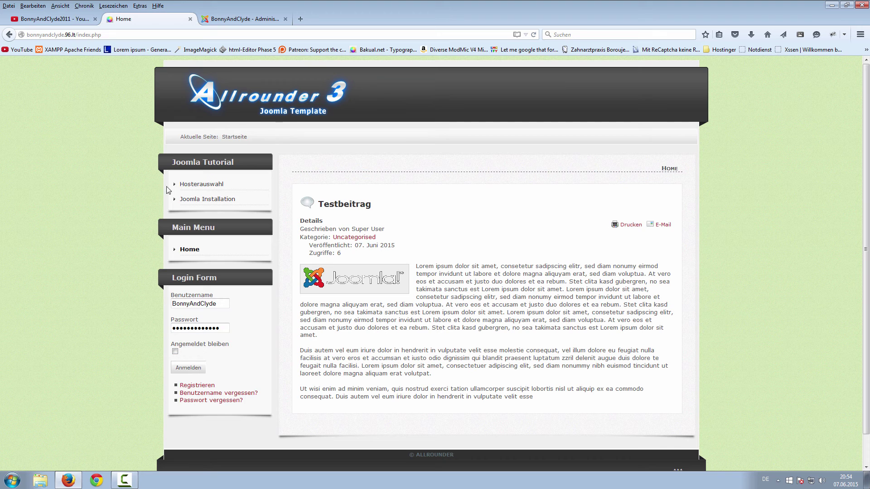
{"action": "left_click", "coordinate": [202, 184]}
Reopen the Joomla Tutorial module in the administration and set its position to Position 1 [position-1]
{"action": "left_click", "coordinate": [239, 20]}
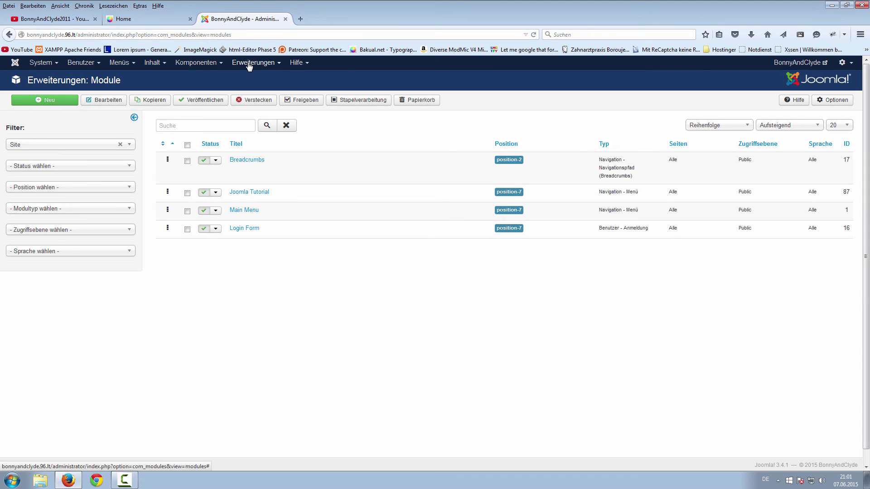
{"action": "left_click", "coordinate": [243, 194]}
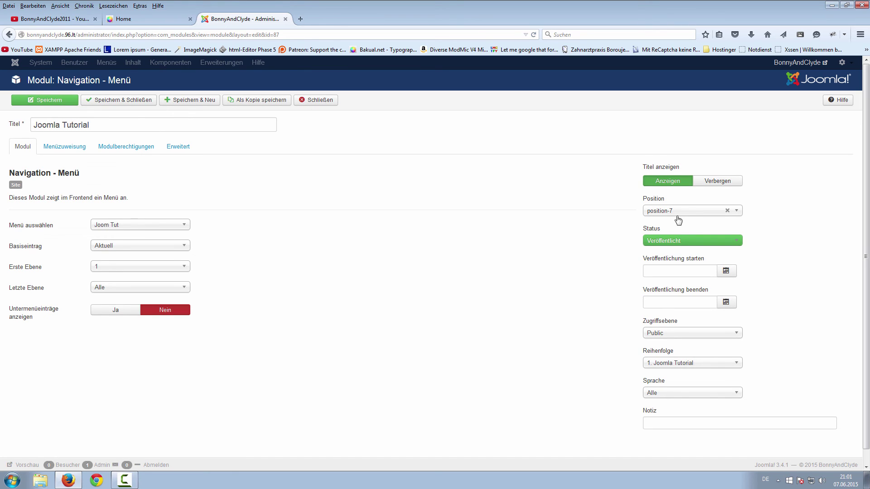
{"action": "left_click", "coordinate": [664, 213]}
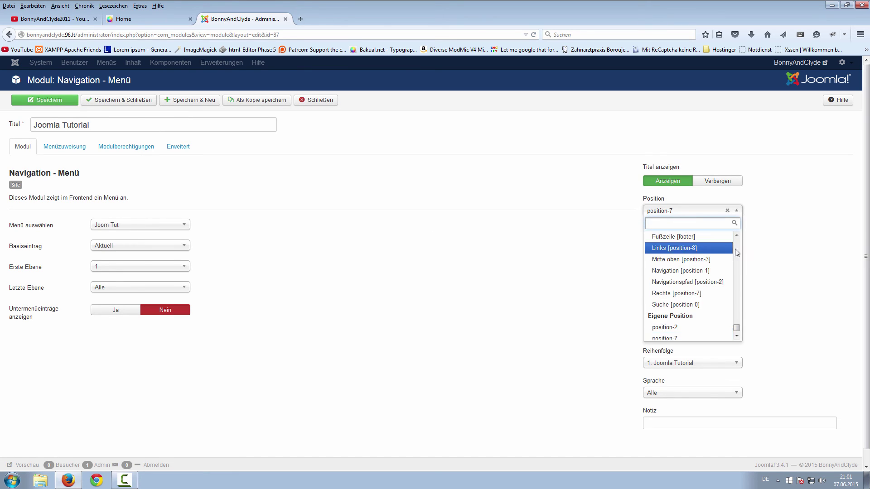
{"action": "left_click_drag", "start_coordinate": [737, 330], "coordinate": [756, 237]}
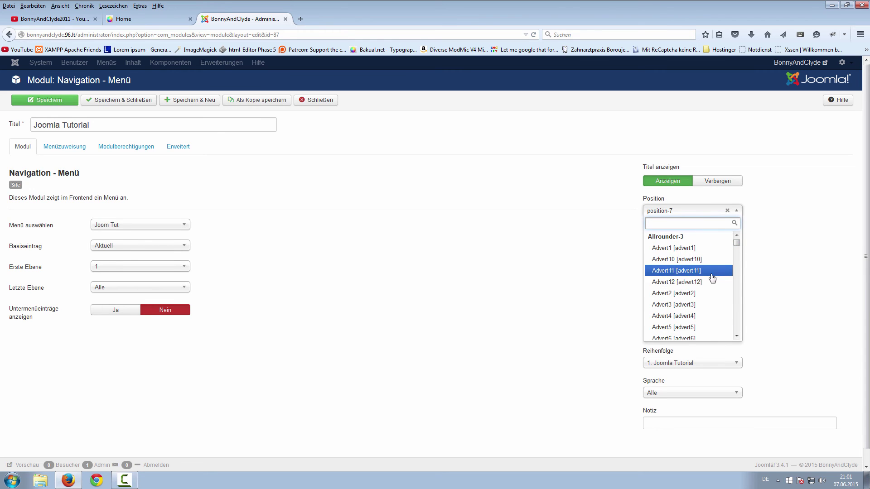
{"action": "scroll", "coordinate": [711, 278], "scroll_direction": "down", "scroll_amount": 5}
{"action": "scroll", "coordinate": [702, 278], "scroll_direction": "down", "scroll_amount": 8}
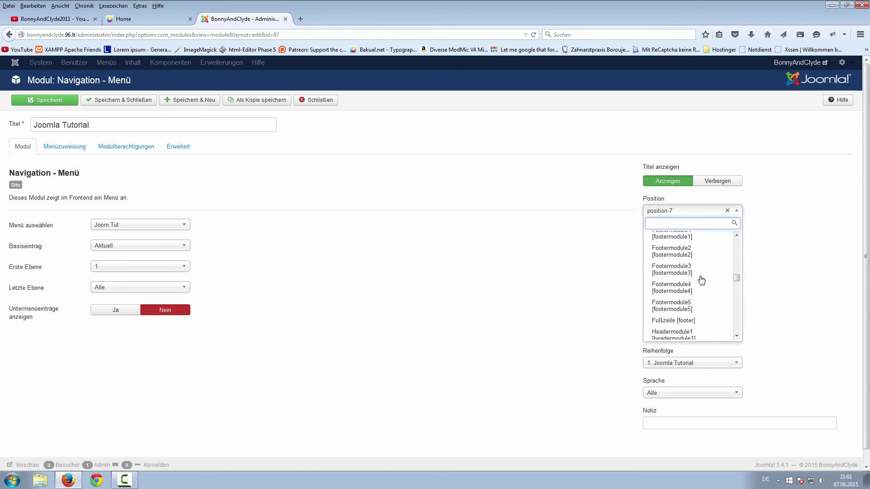
{"action": "scroll", "coordinate": [702, 277], "scroll_direction": "down", "scroll_amount": 3}
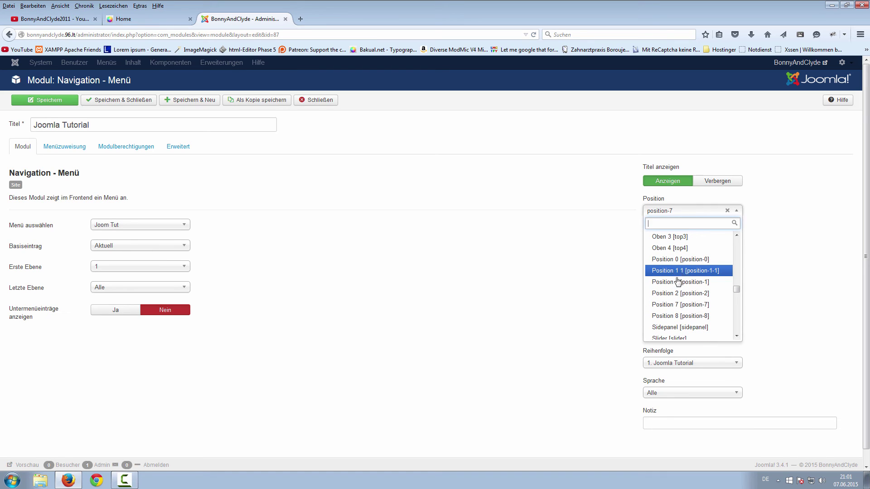
{"action": "left_click", "coordinate": [678, 282]}
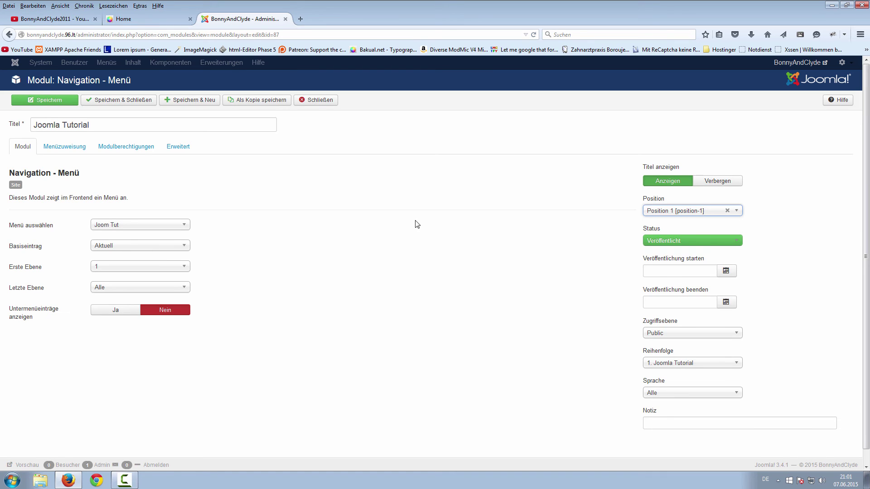
Save the Joomla Tutorial module and reload the website to check the menu at its new position
{"action": "left_click", "coordinate": [35, 100]}
{"action": "left_click", "coordinate": [161, 20]}
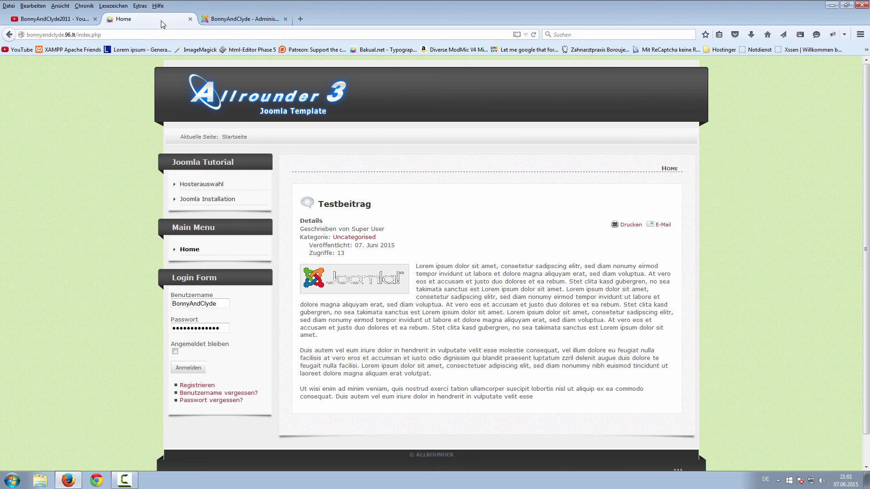
{"action": "key", "text": "F5"}
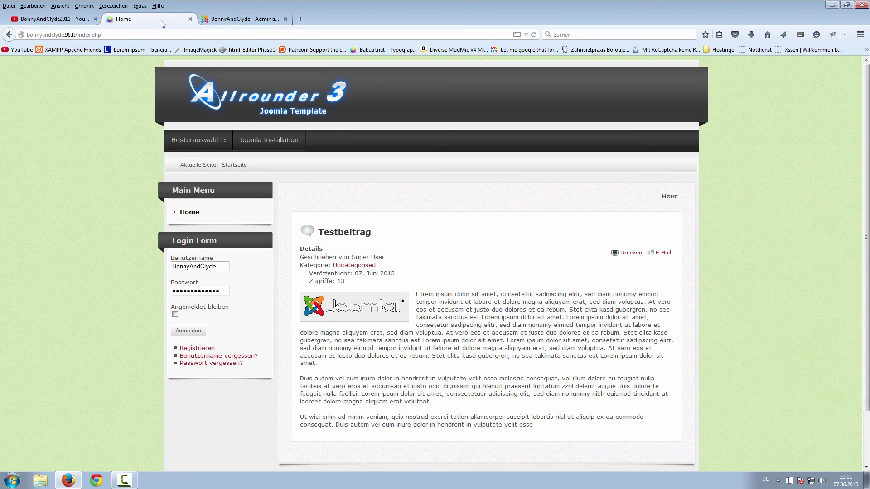
On the website, open Joomla Installation, Hosterauswahl with its submenu, and Home to test the repositioned menu
{"action": "left_click", "coordinate": [262, 142]}
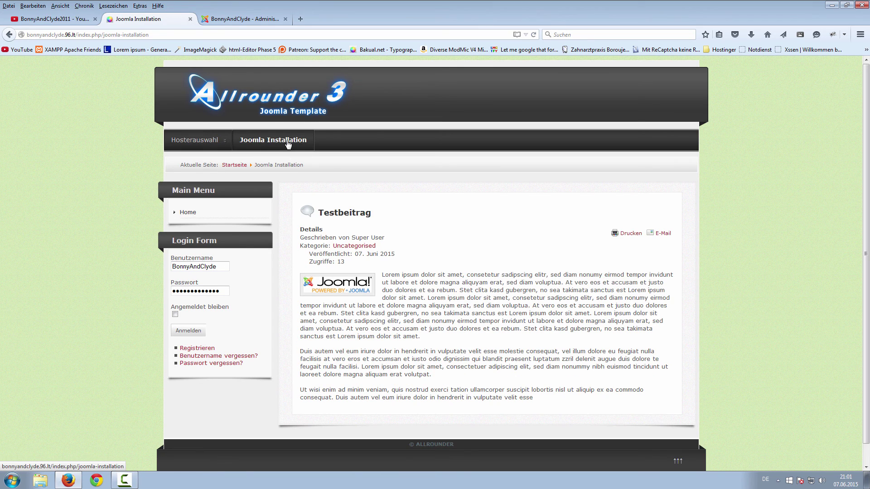
{"action": "left_click", "coordinate": [200, 141]}
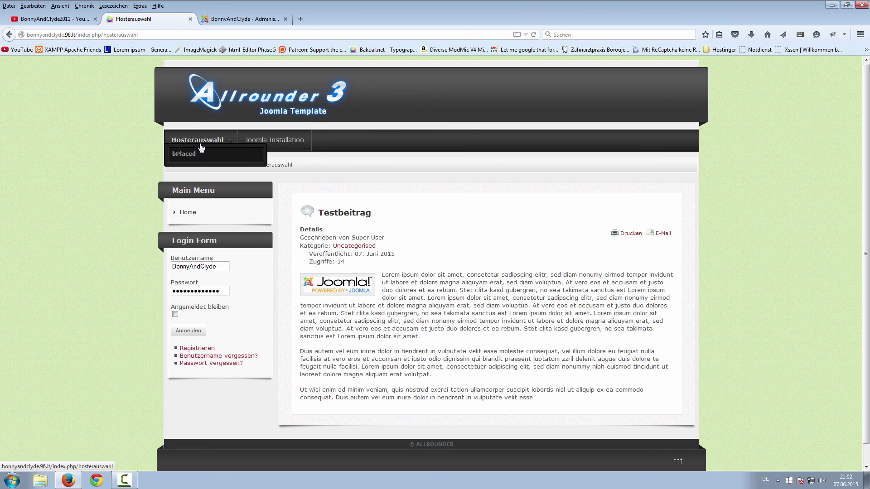
{"action": "mouse_move", "coordinate": [203, 144]}
{"action": "left_click", "coordinate": [189, 213]}
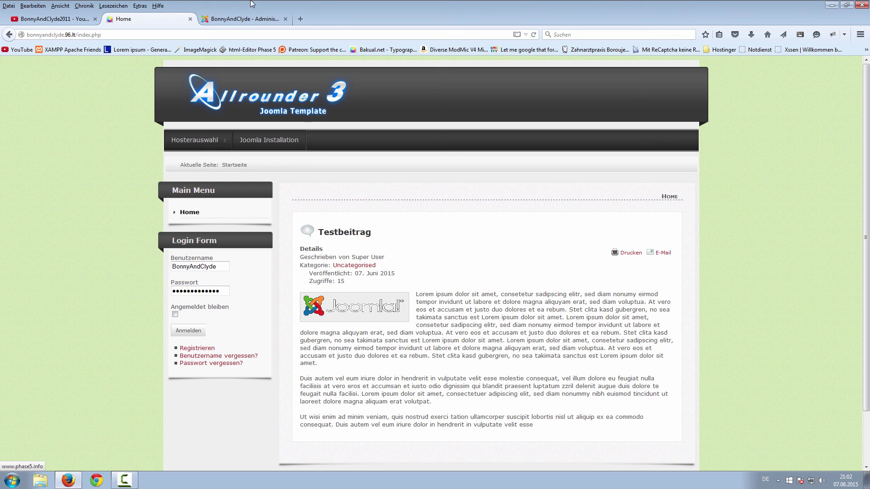
In the administration, set Untermenüeinträge anzeigen to Ja for the Joomla Tutorial module and save it
{"action": "left_click", "coordinate": [242, 22]}
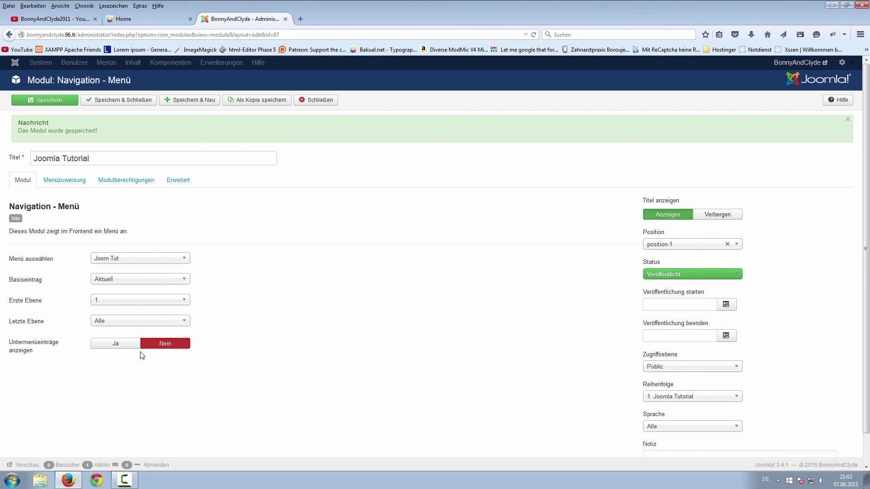
{"action": "mouse_move", "coordinate": [41, 352]}
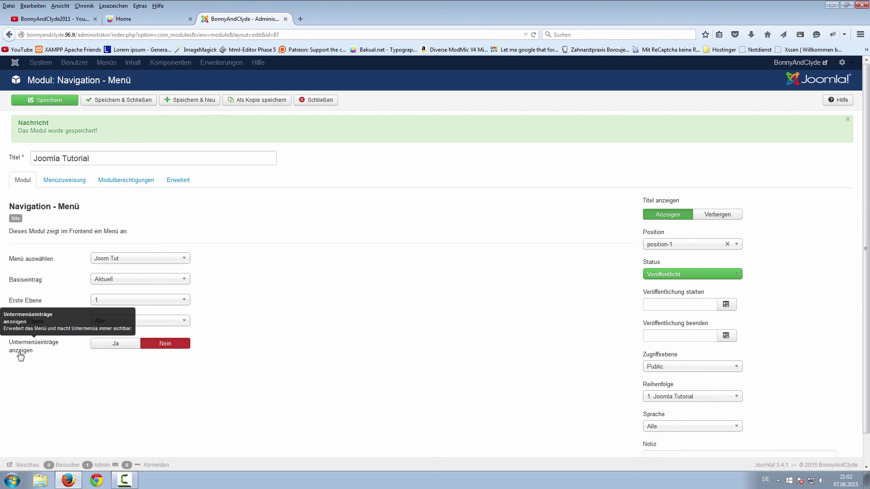
{"action": "left_click", "coordinate": [114, 347]}
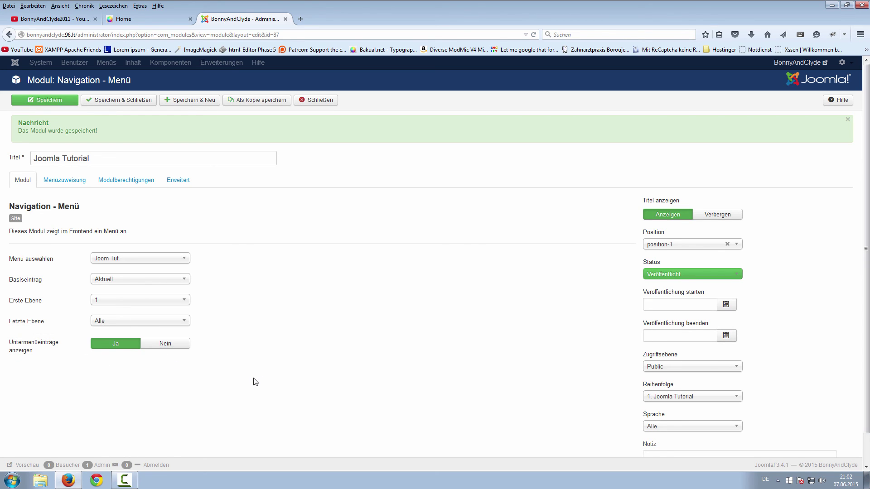
{"action": "left_click", "coordinate": [45, 100]}
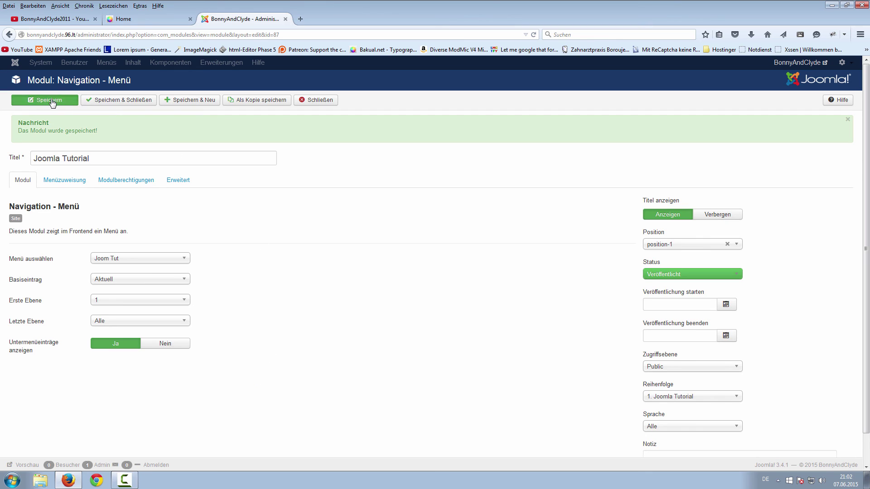
On the website, load Home again and expand the Hosterauswahl submenu to check its display
{"action": "left_click", "coordinate": [153, 19]}
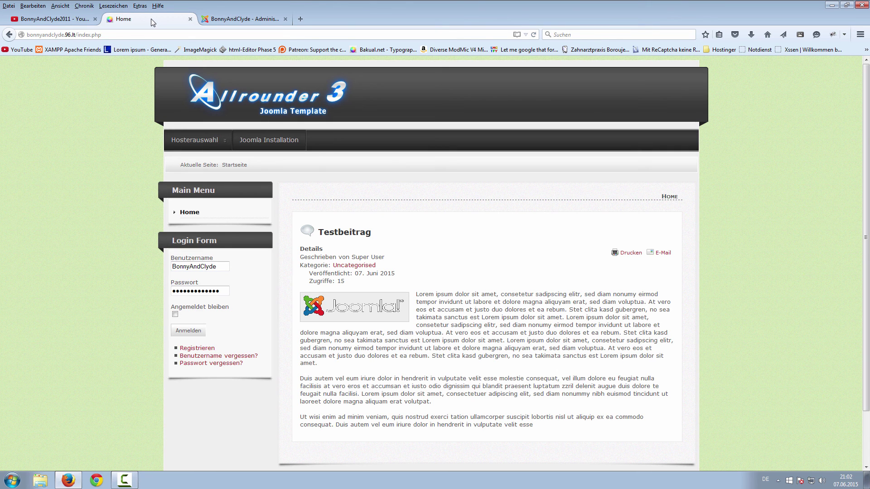
{"action": "left_click", "coordinate": [192, 216]}
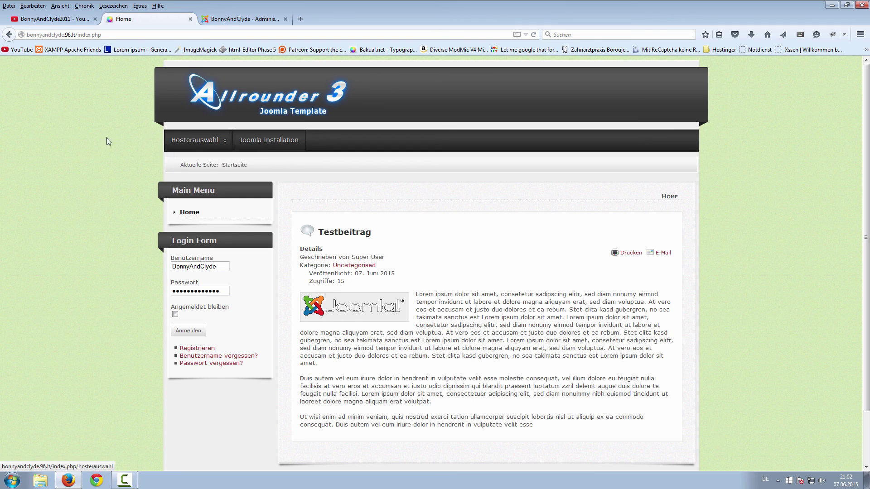
{"action": "mouse_move", "coordinate": [189, 143]}
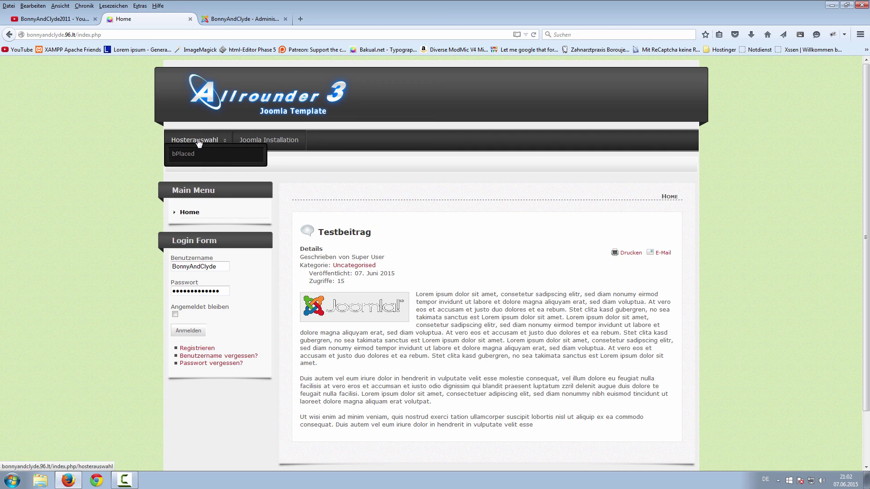